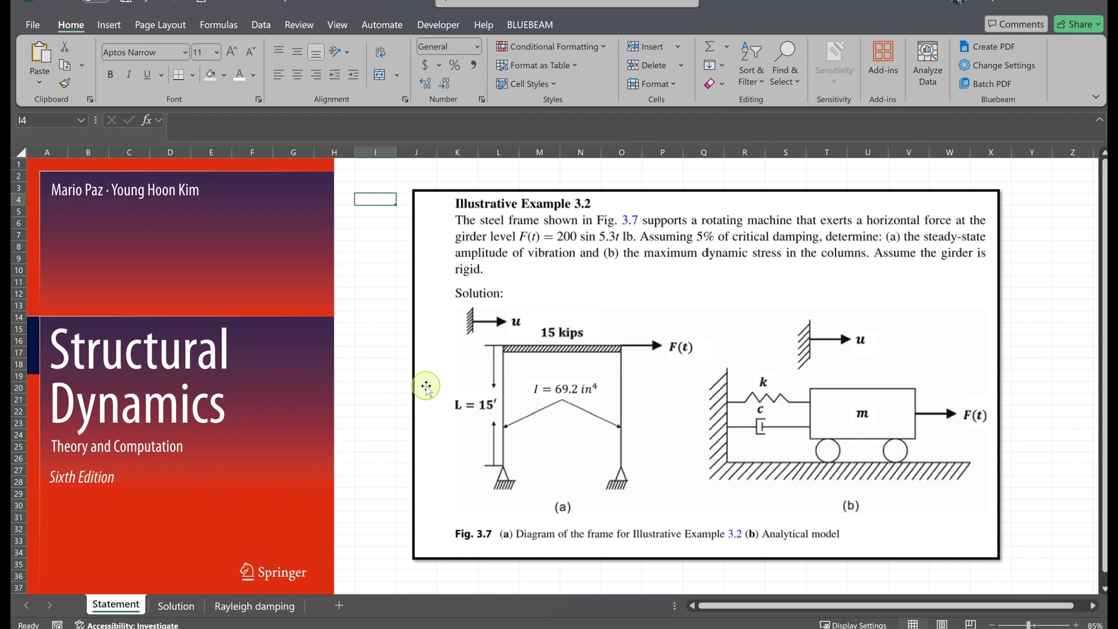
Step: Switch to the Solution sheet showing the hand-calculated amplitude U = 0.193611
left_click(177, 609)
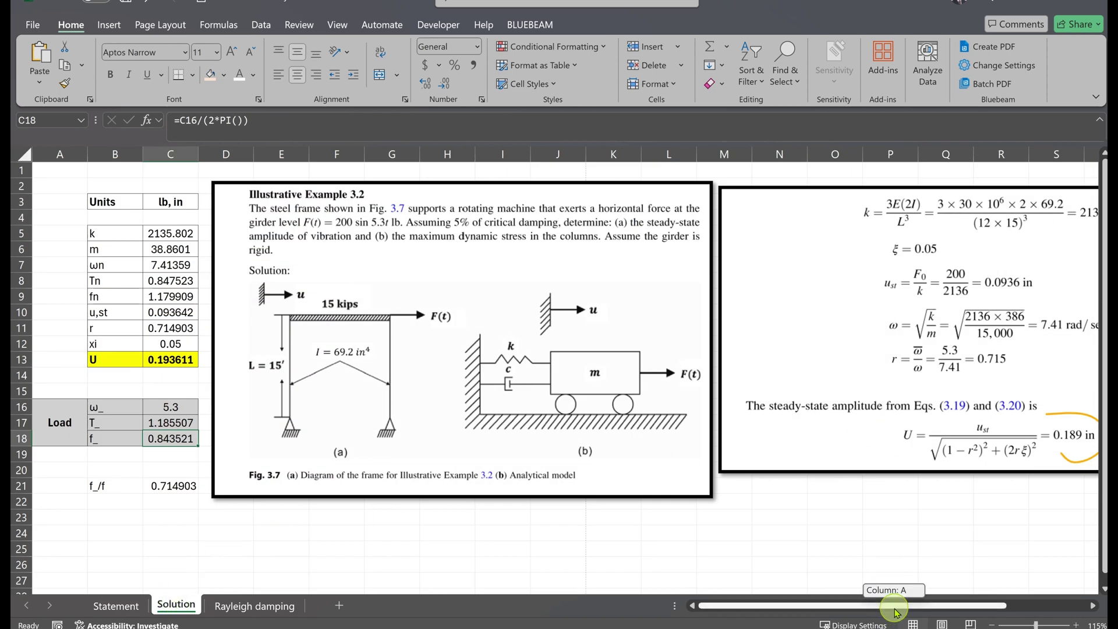
Step: Scroll the Solution sheet right to see more of the hand-calculated values
scroll(868, 603, "right", 1)
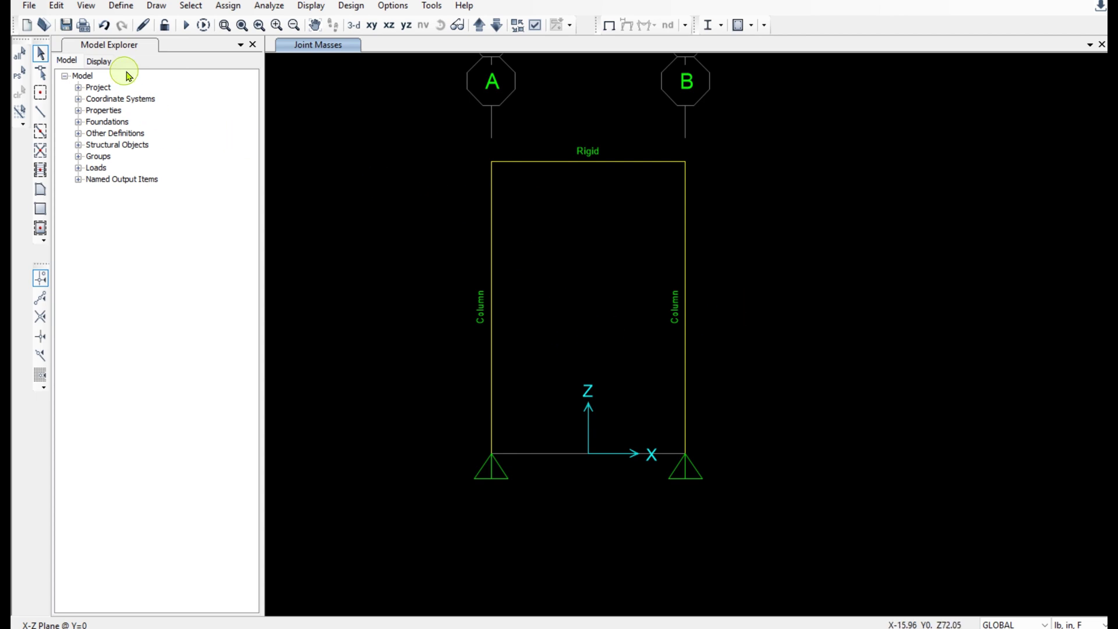
left_click(120, 6)
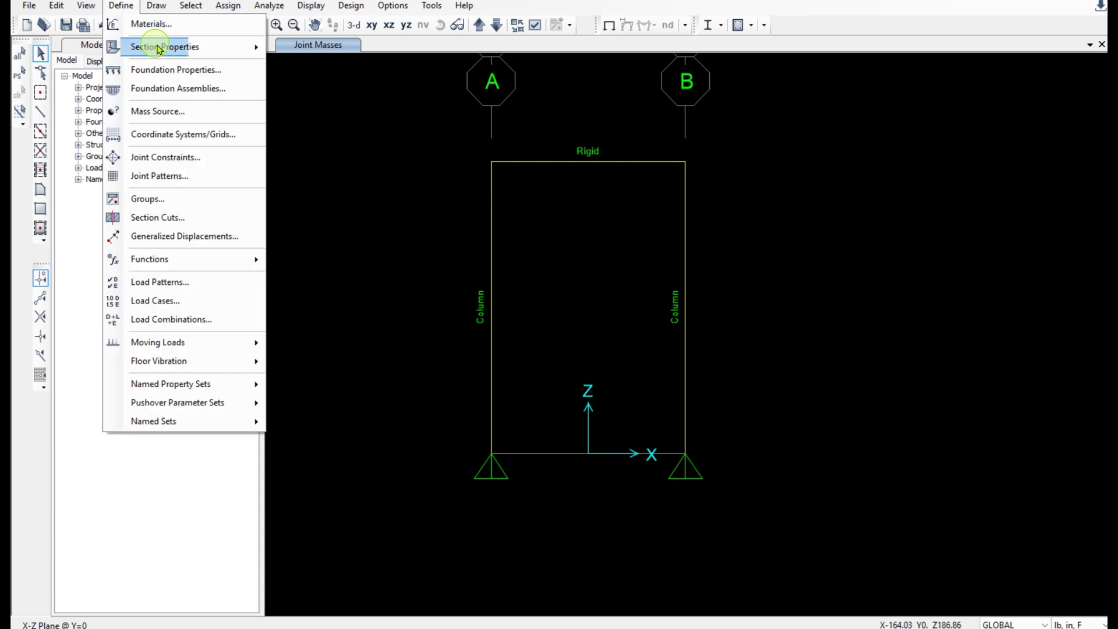
left_click(211, 26)
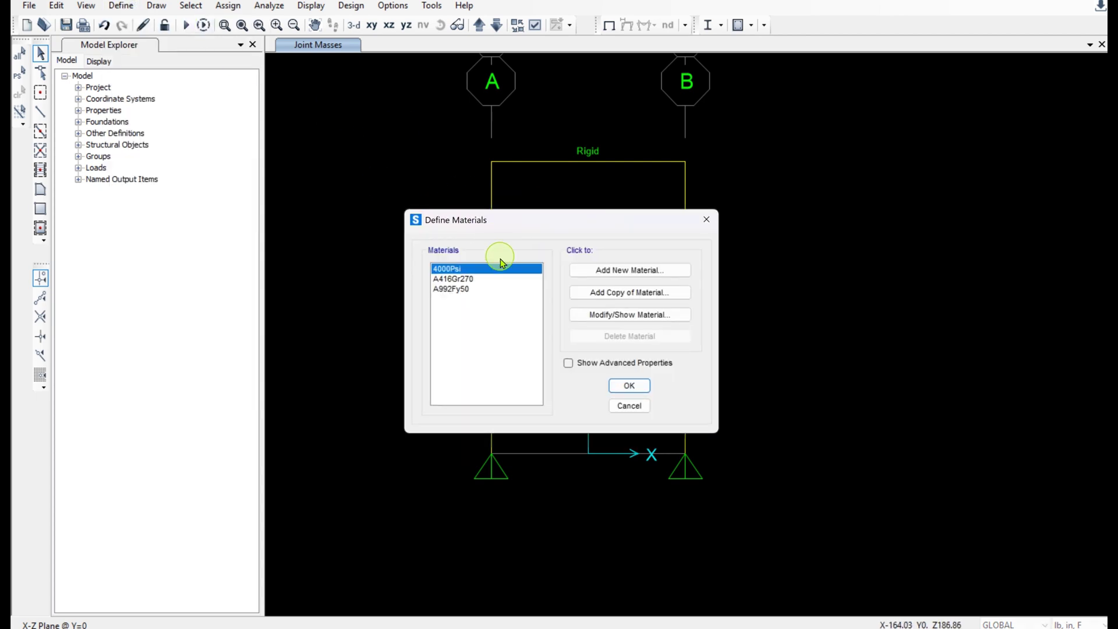
left_click(455, 289)
left_click(631, 317)
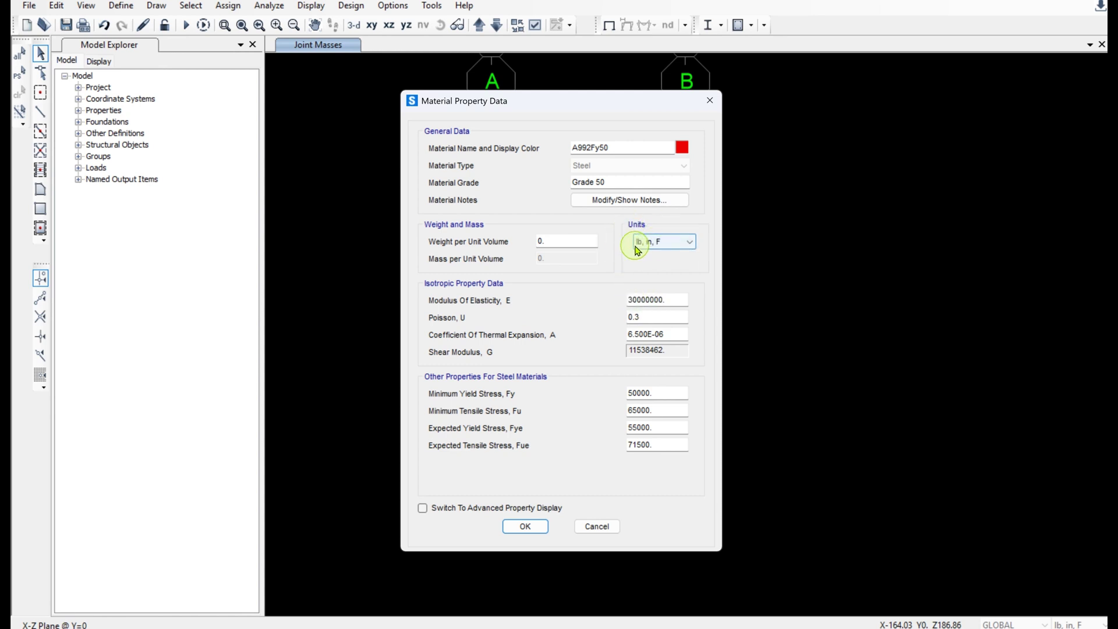
left_click(616, 532)
left_click(630, 406)
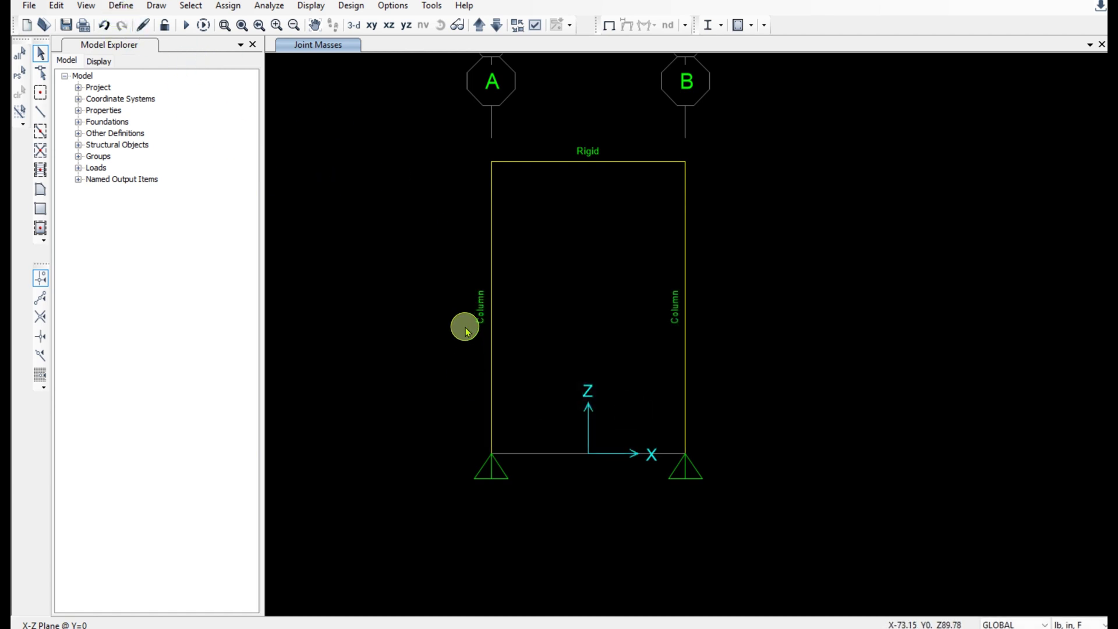
Step: Open the Column frame section's property data and review area 10000 and inertia 69.2
left_click(125, 9)
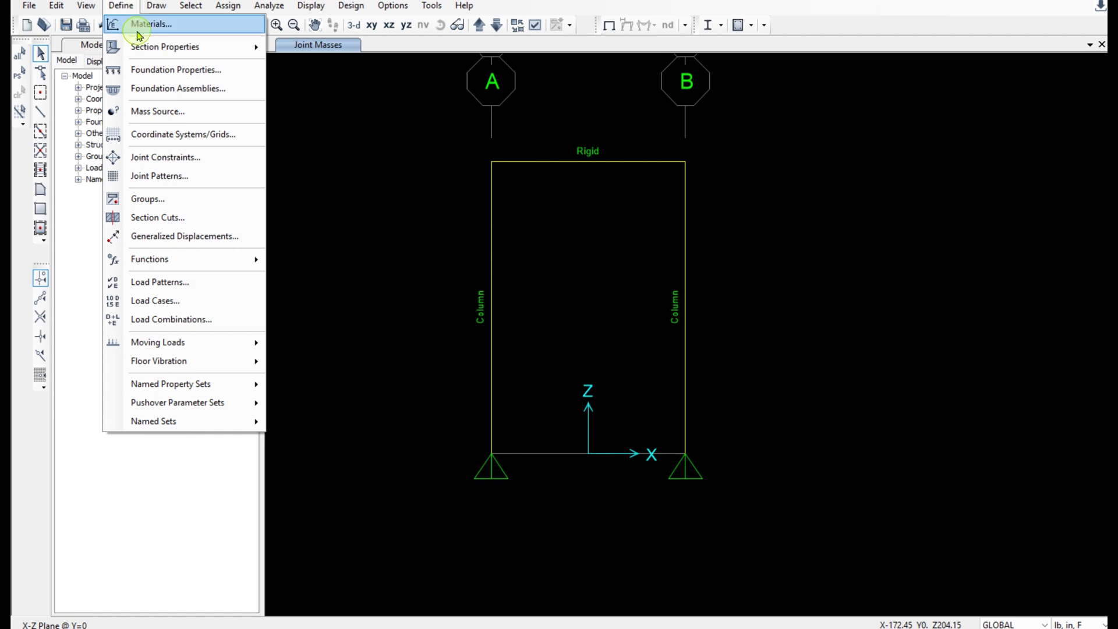
mouse_move(225, 46)
left_click(326, 48)
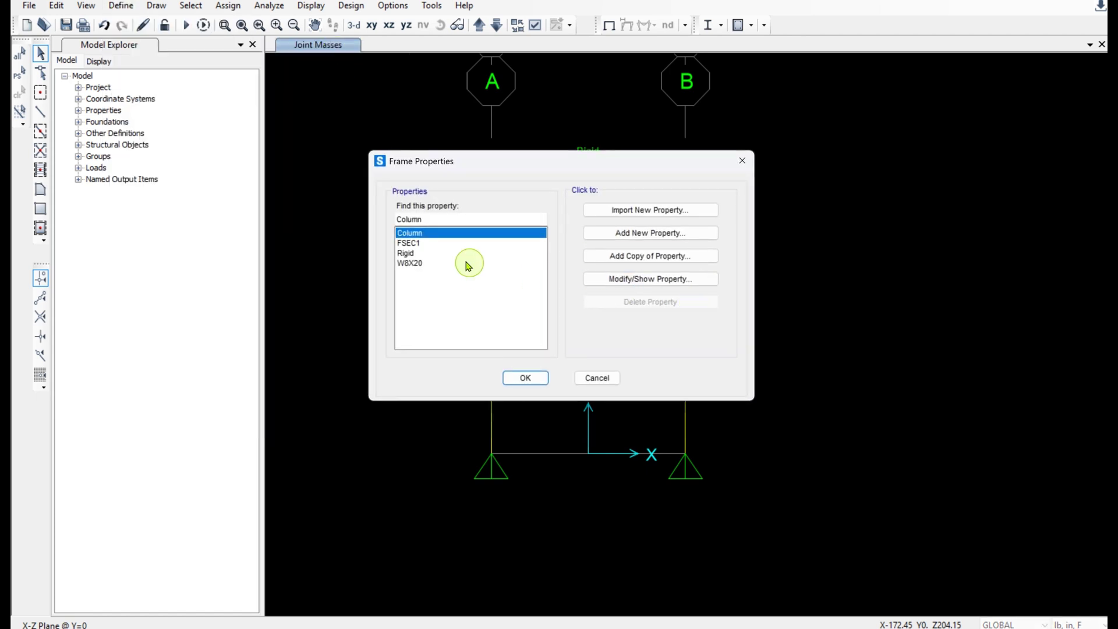
left_click(668, 279)
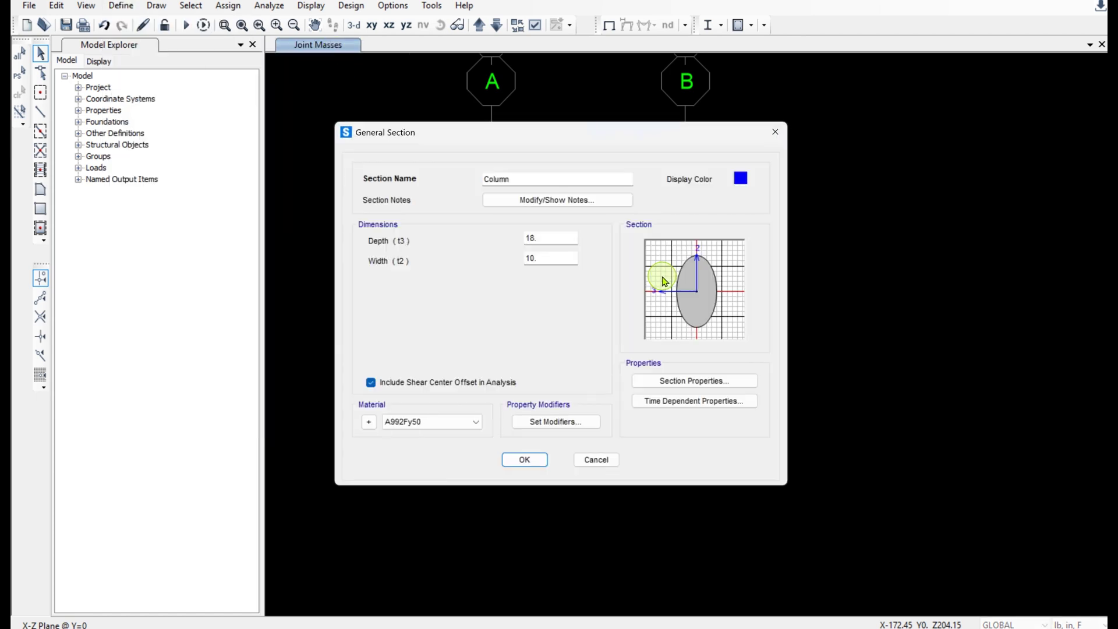
left_click(703, 380)
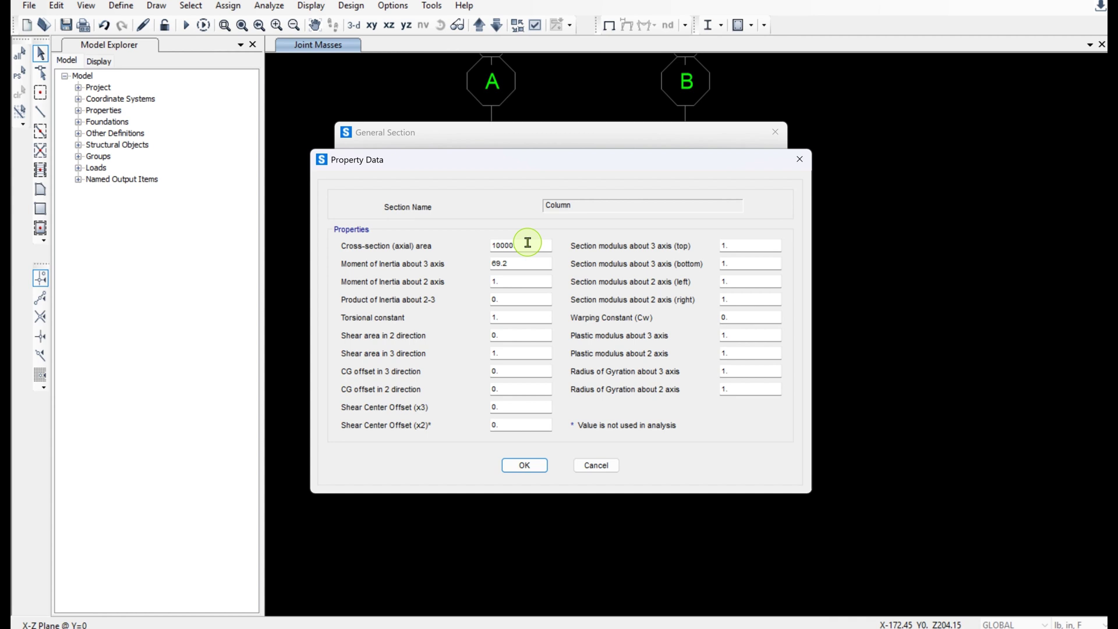
type(".")
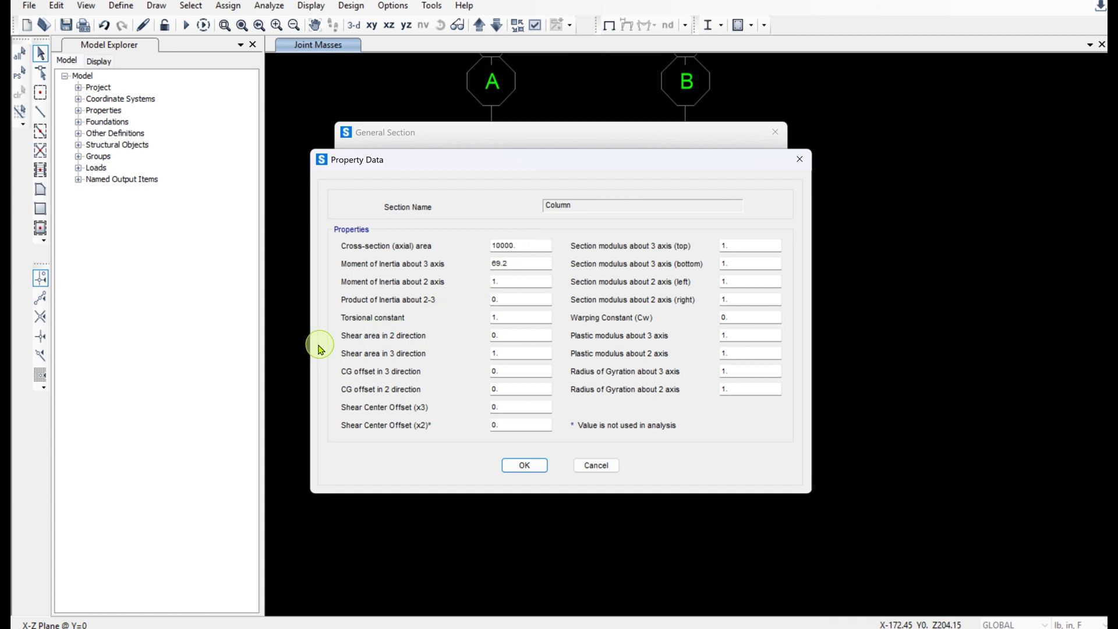
double_click(527, 334)
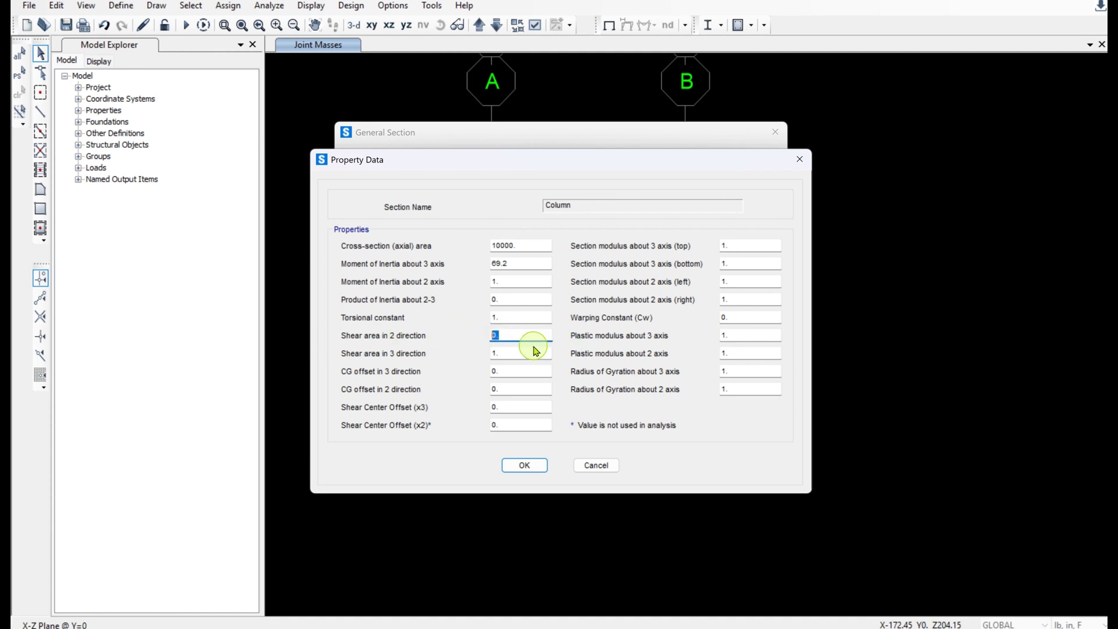
left_click(525, 466)
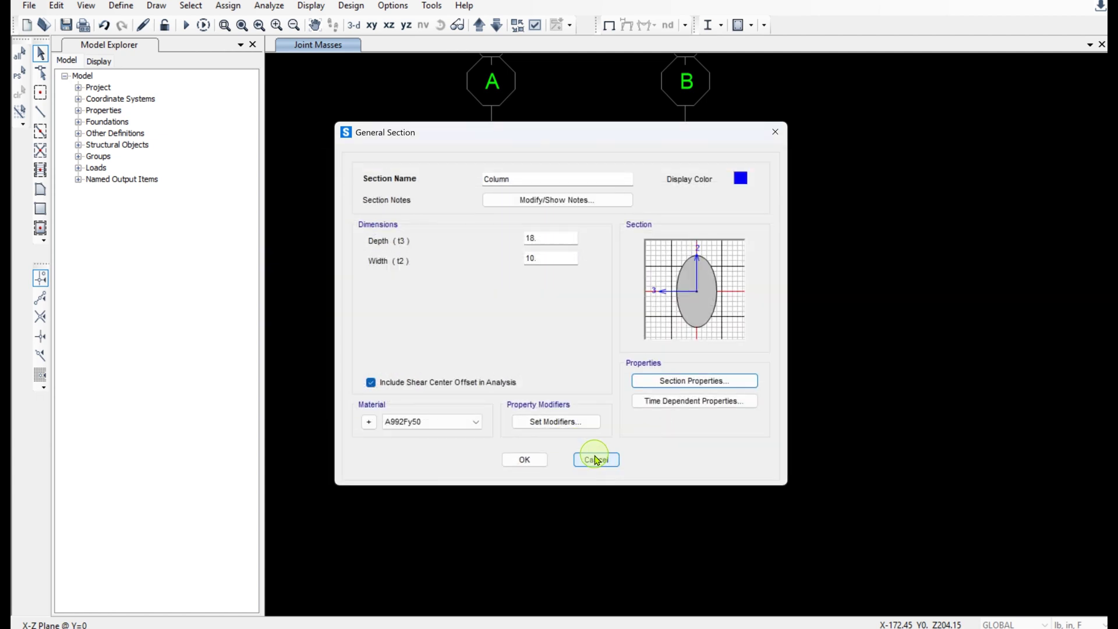
Step: Review the Rigid section's area and inertia of 1000000, then close the frame section dialogs
left_click(594, 460)
left_click(408, 253)
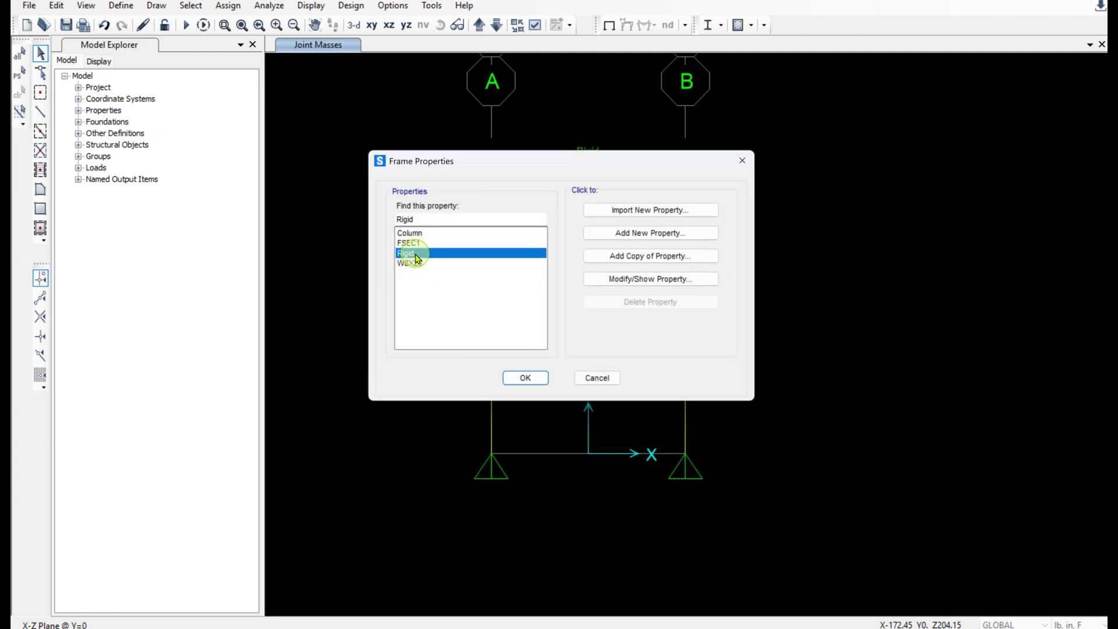
left_click(630, 282)
left_click(722, 379)
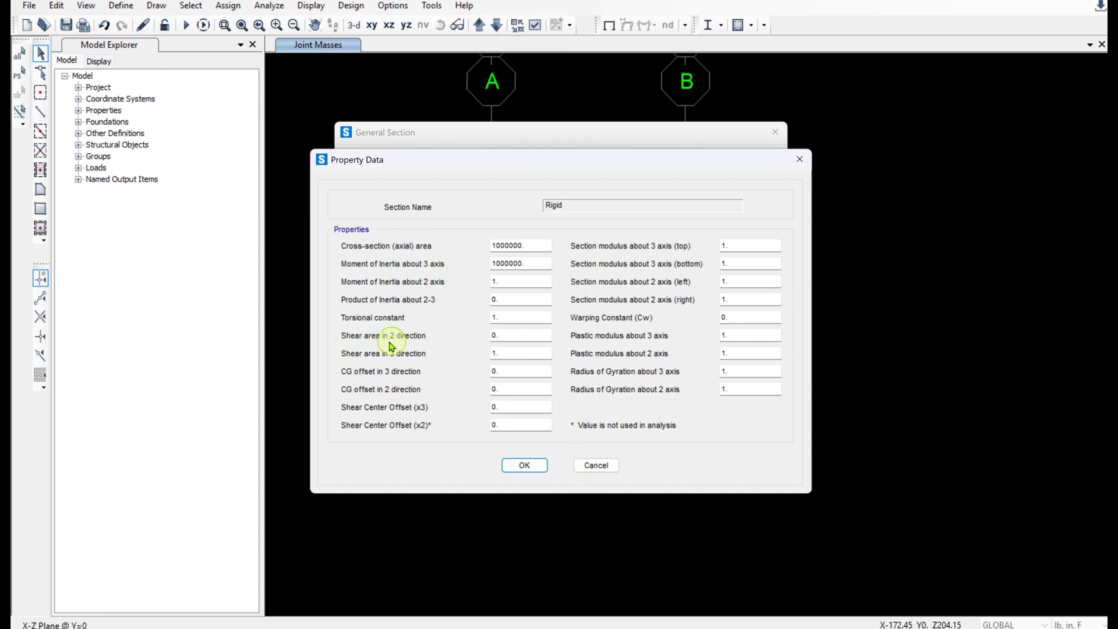
left_click(597, 464)
left_click(604, 460)
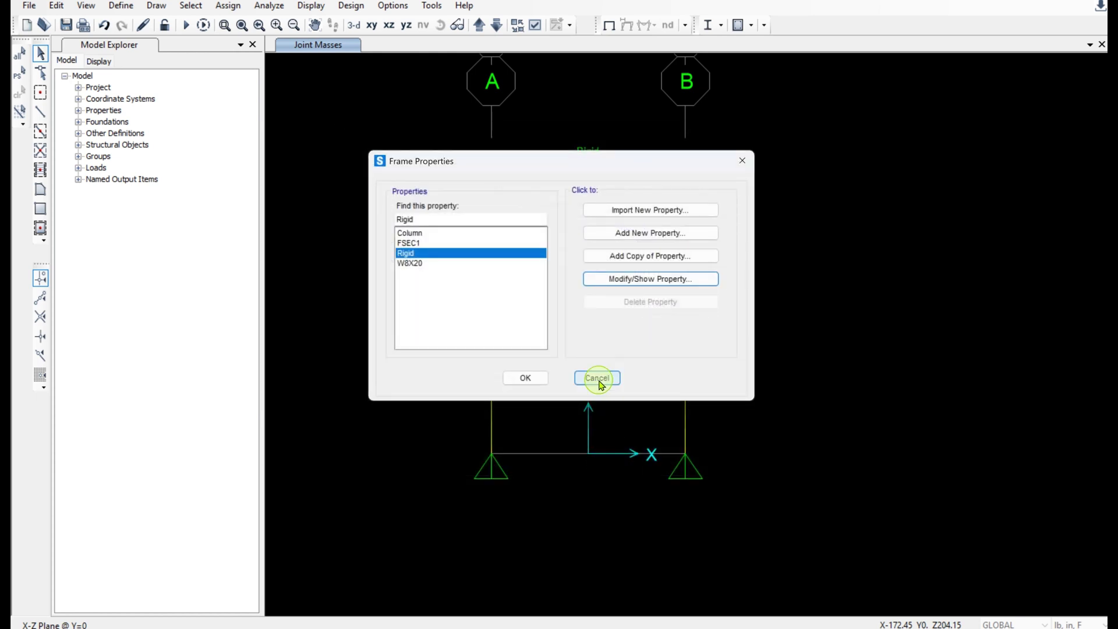
left_click(599, 380)
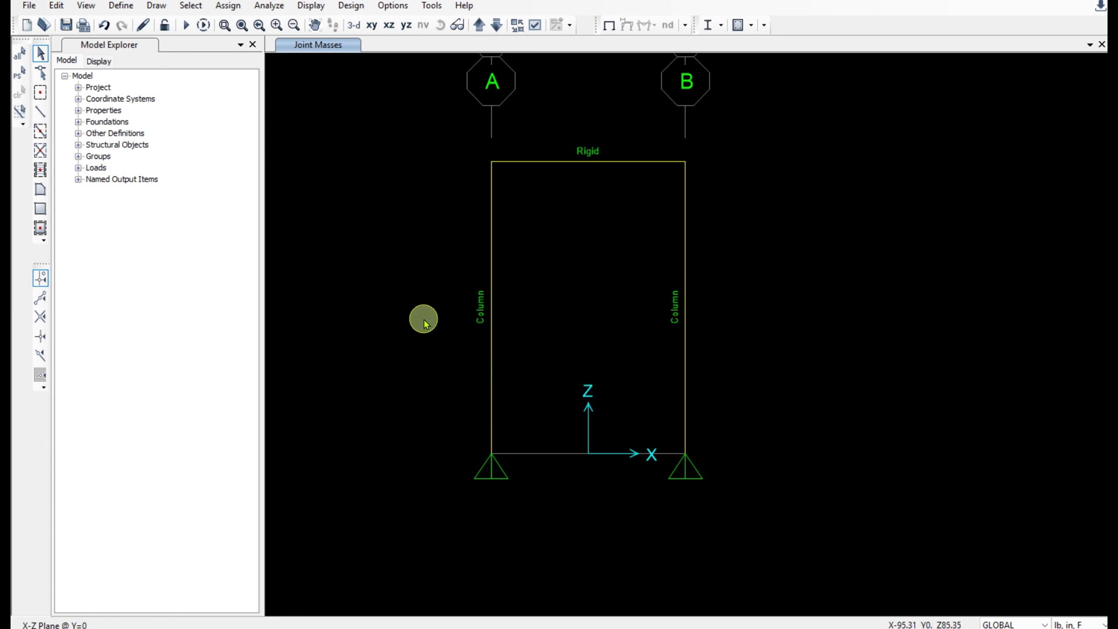
Step: Assign the top-left joint a GLOBAL X translational mass of 15000/386 = 38.86 lb-s²/in
left_click_drag(457, 219, 510, 137)
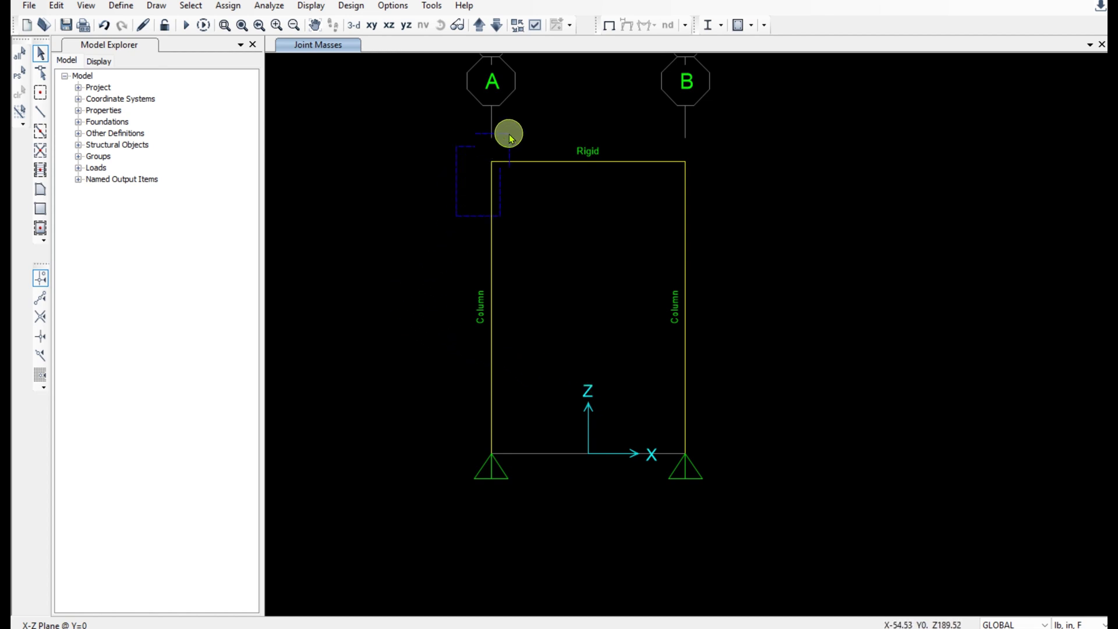
left_click(228, 6)
mouse_move(301, 26)
left_click(477, 82)
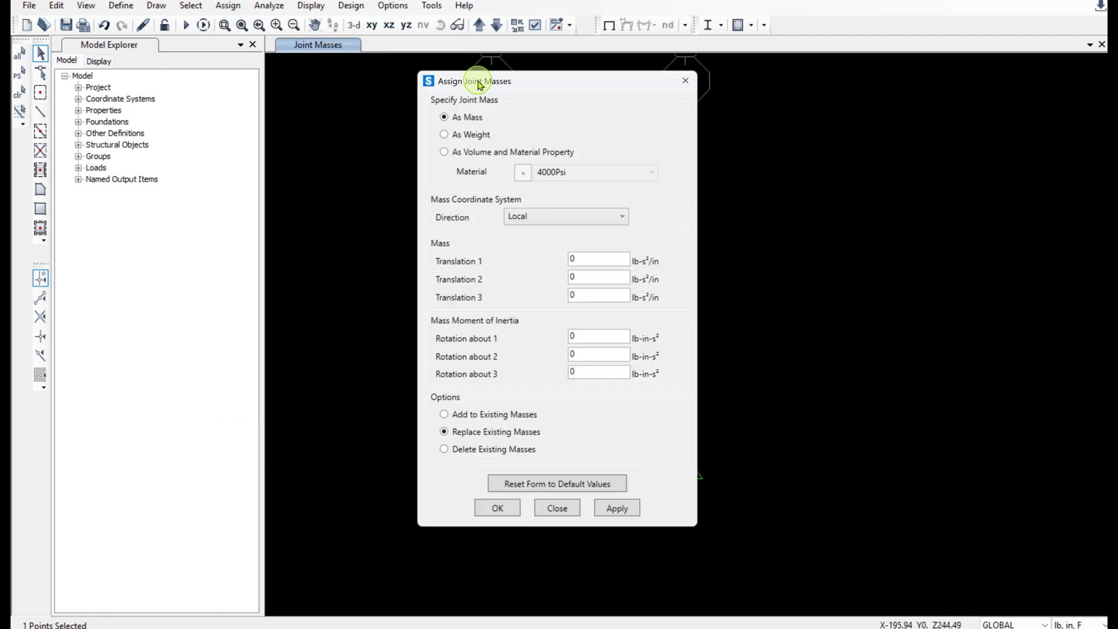
left_click(551, 220)
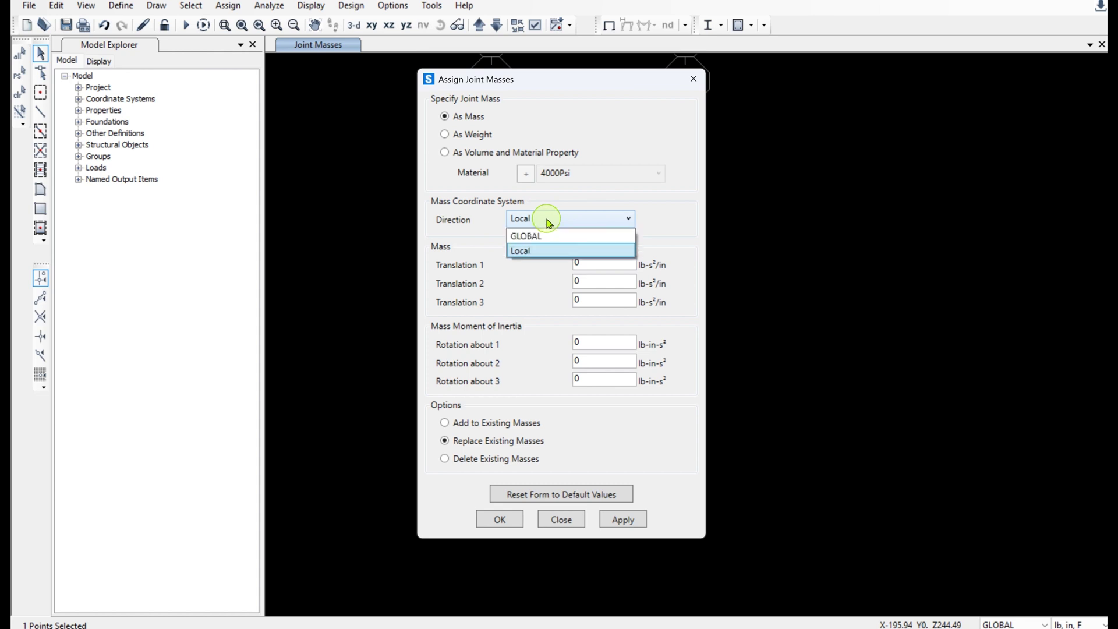
left_click(559, 236)
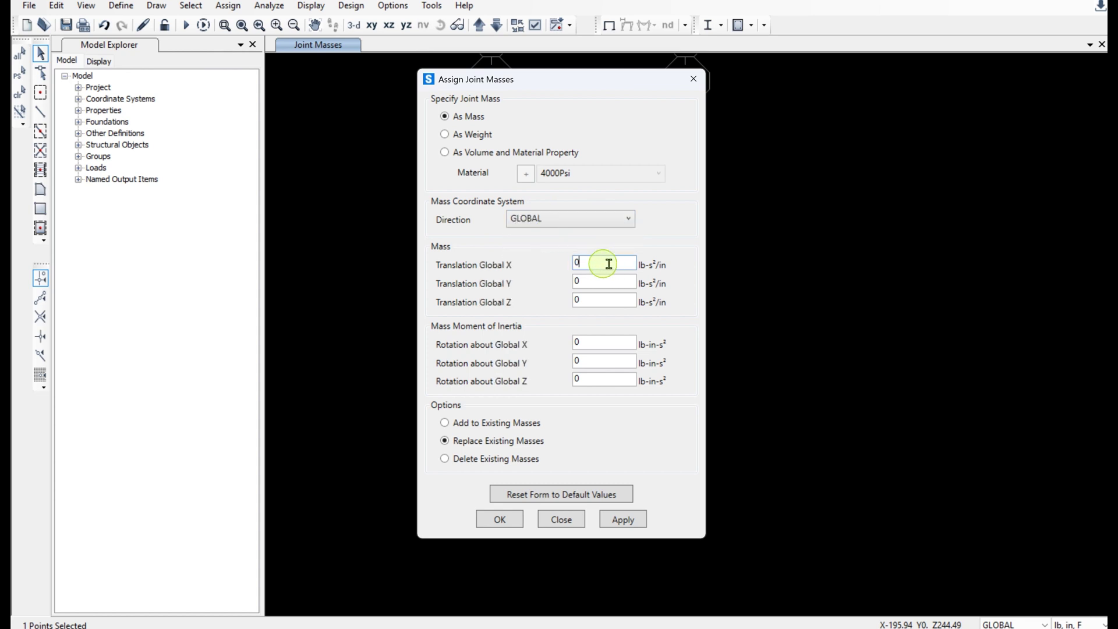
double_click(614, 260)
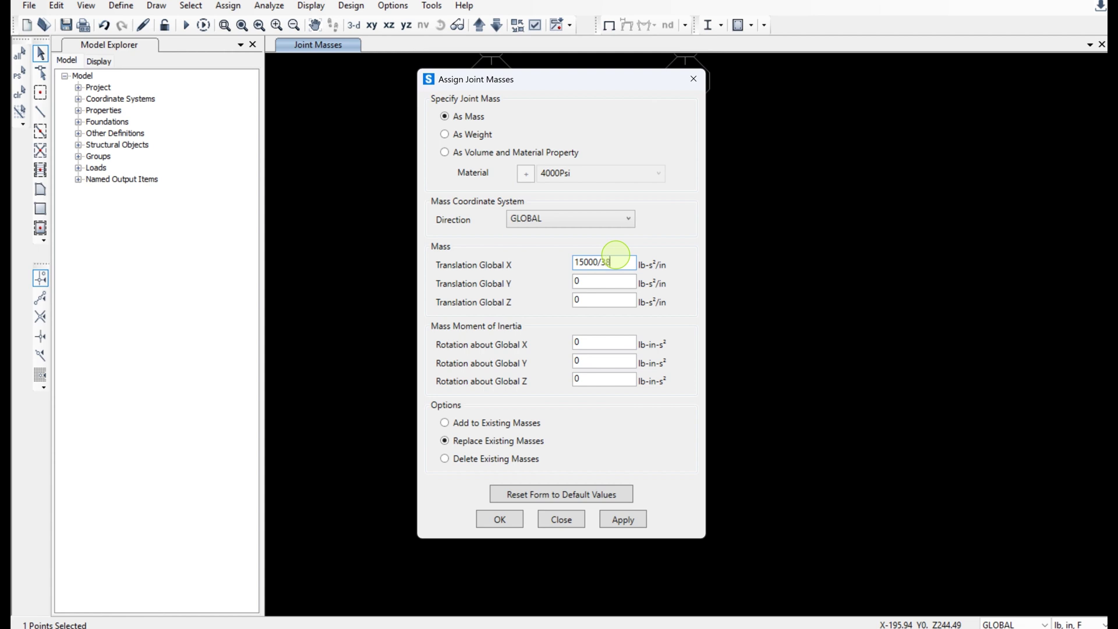
left_click(615, 285)
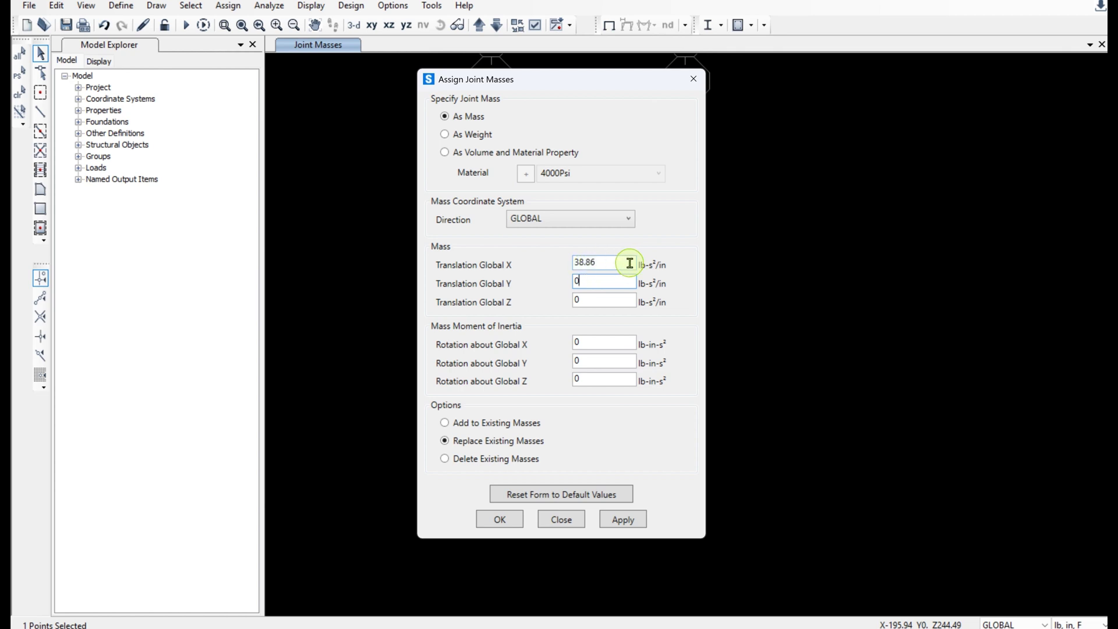
left_click(502, 520)
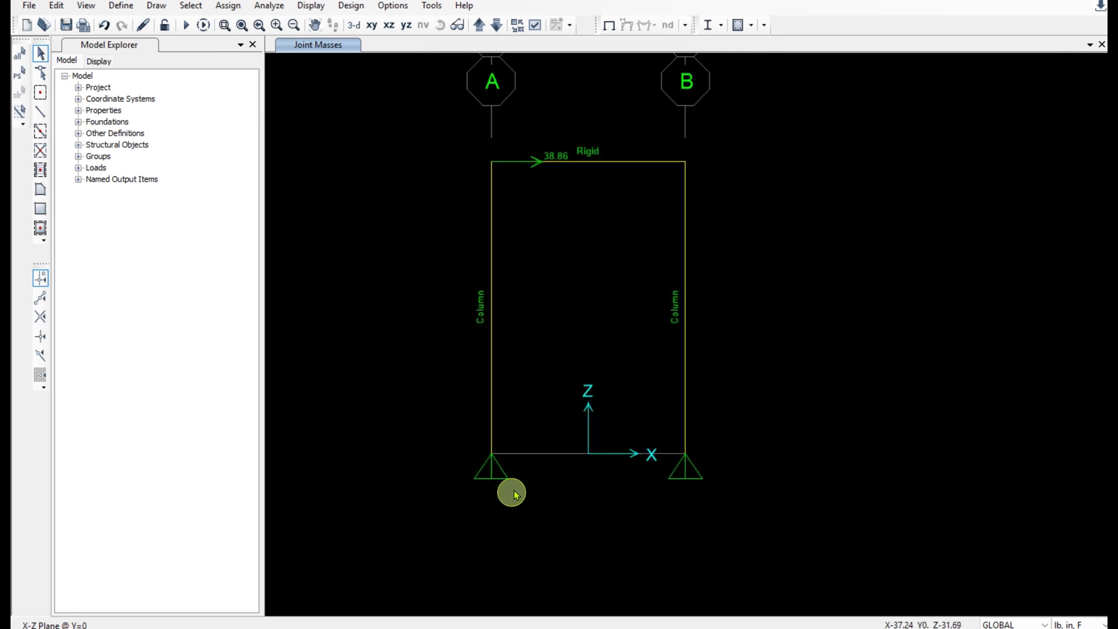
Step: Clear the joint mass display and check load pattern F in the load patterns list
left_click(609, 24)
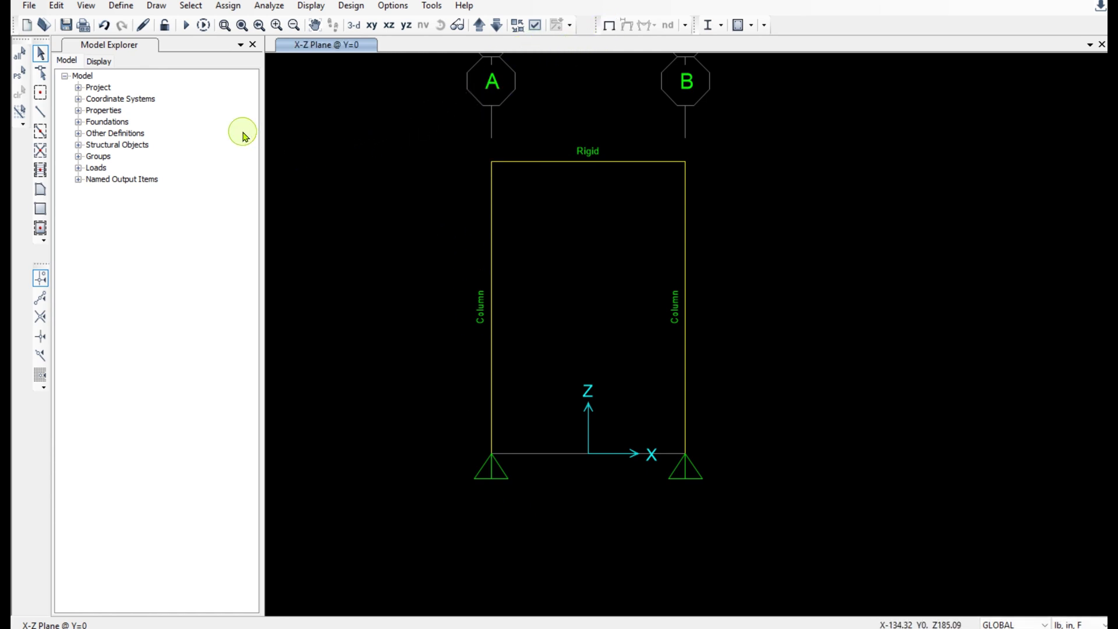
left_click(123, 7)
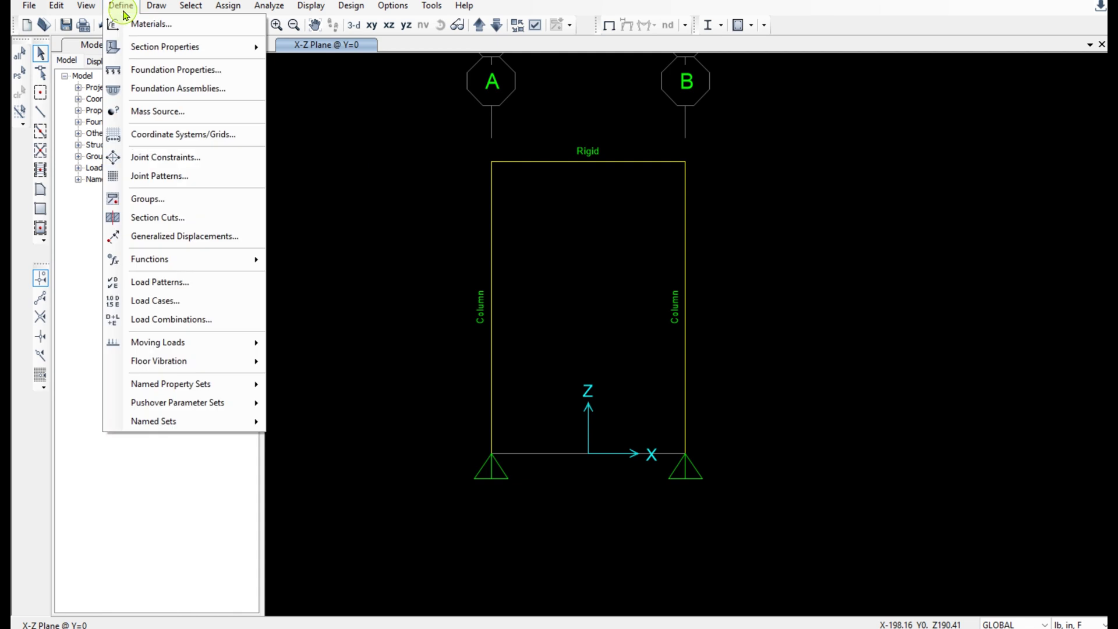
left_click(173, 283)
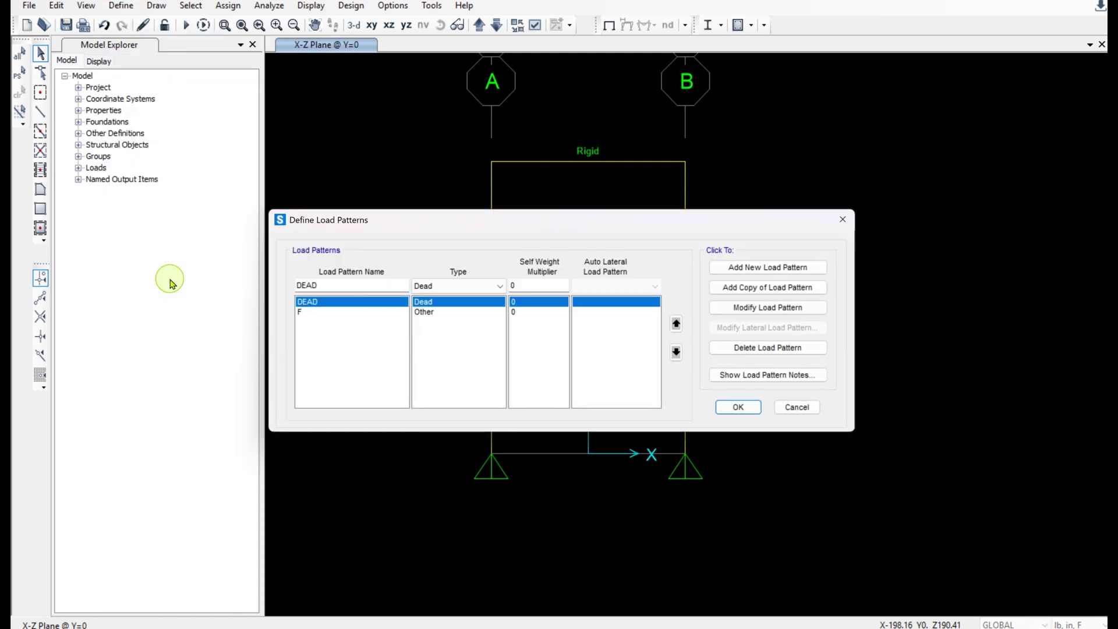
left_click(423, 312)
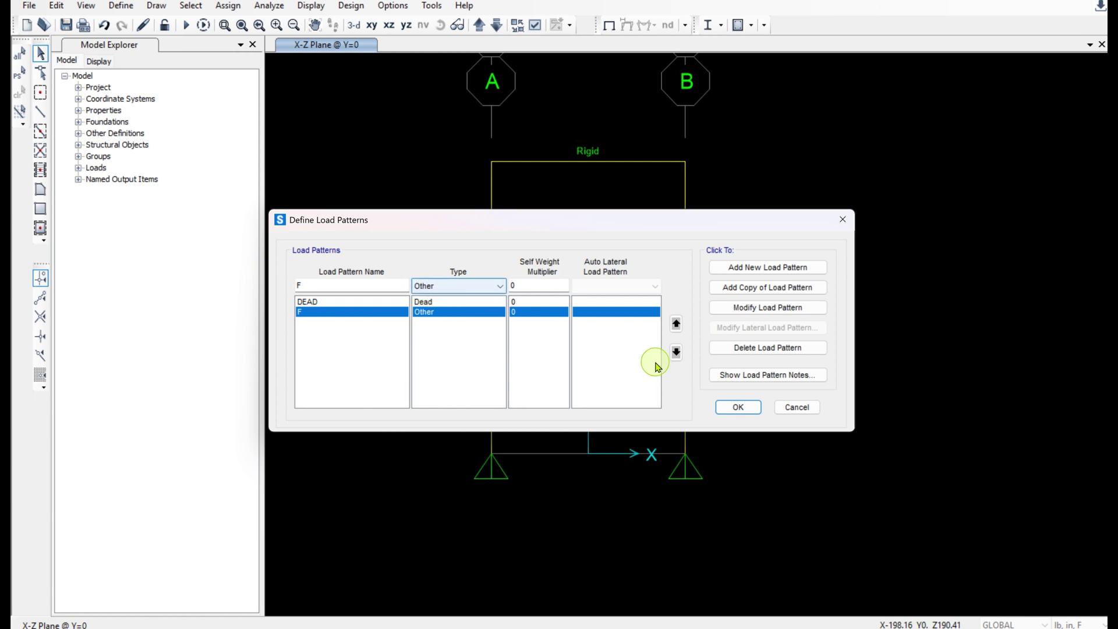
left_click(793, 408)
Step: Apply a 1 lb Global X force to the top-left joint under load pattern F
left_click_drag(435, 208, 510, 143)
left_click(230, 7)
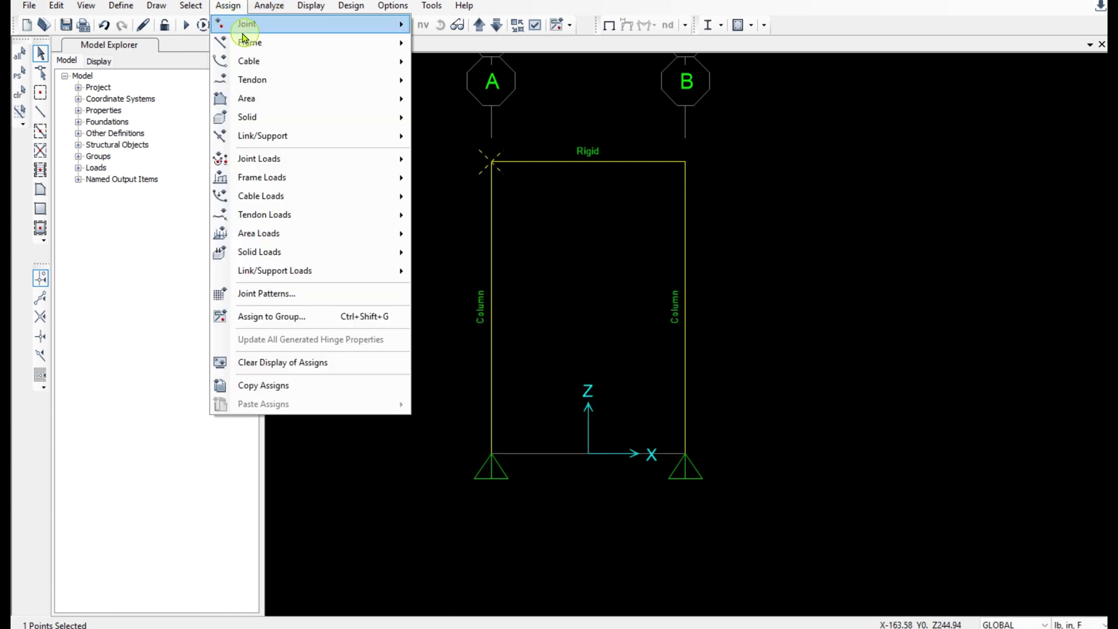
mouse_move(357, 165)
left_click(451, 160)
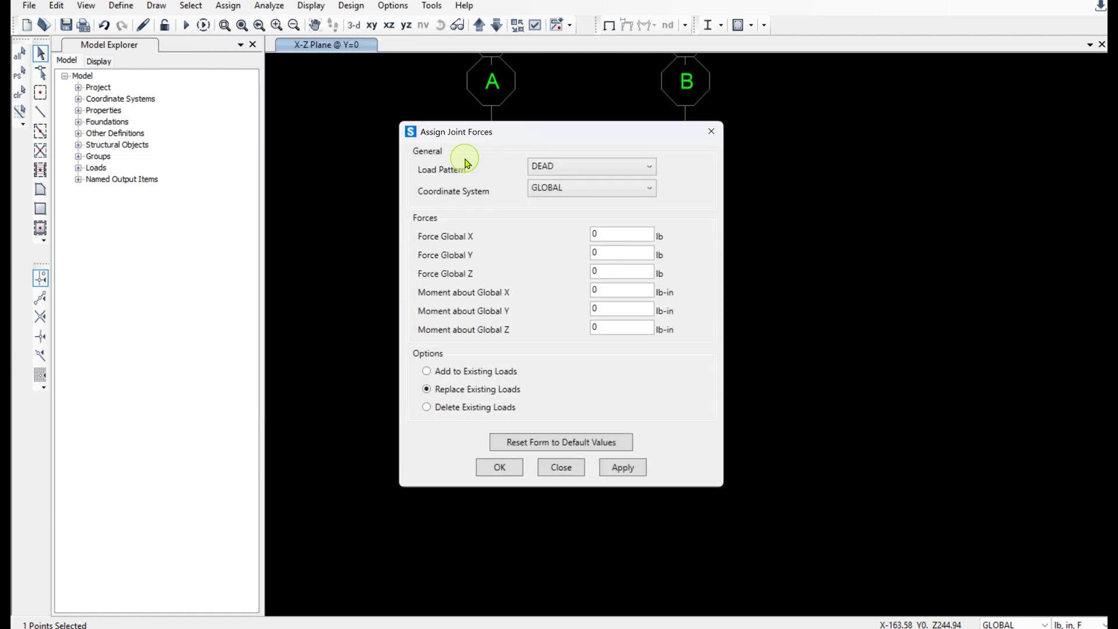
left_click(578, 167)
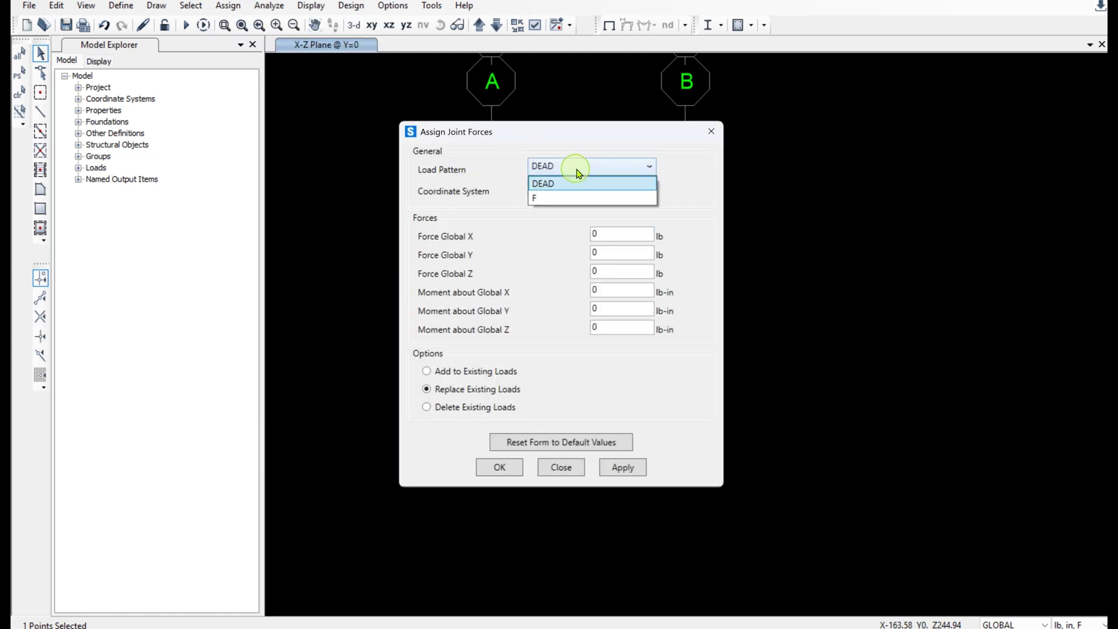
left_click(553, 196)
left_click(607, 234)
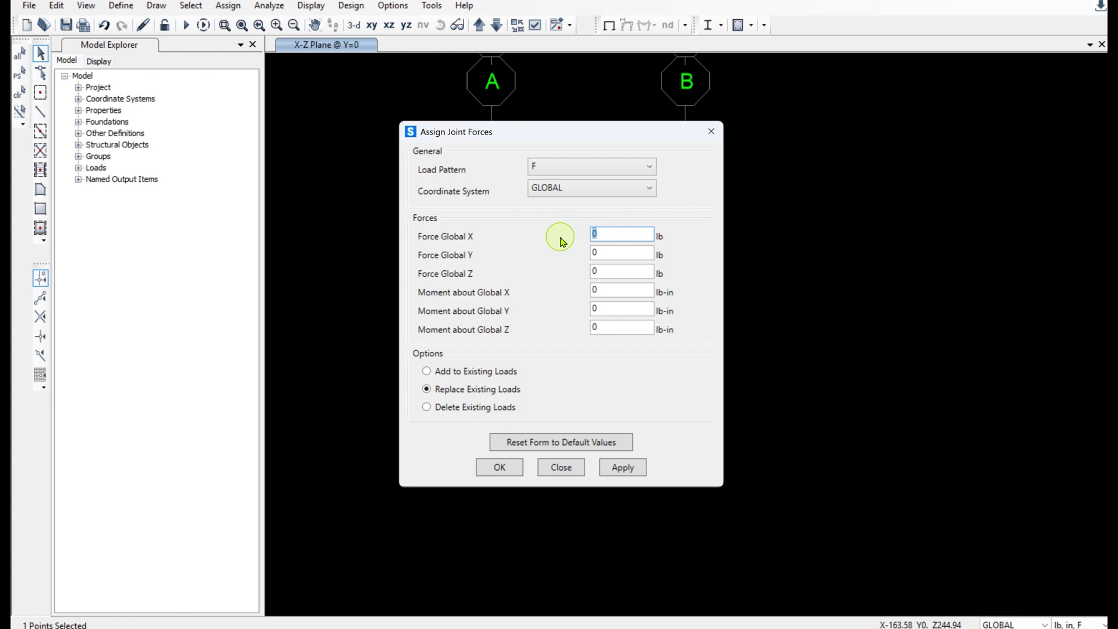
type("1")
left_click(490, 473)
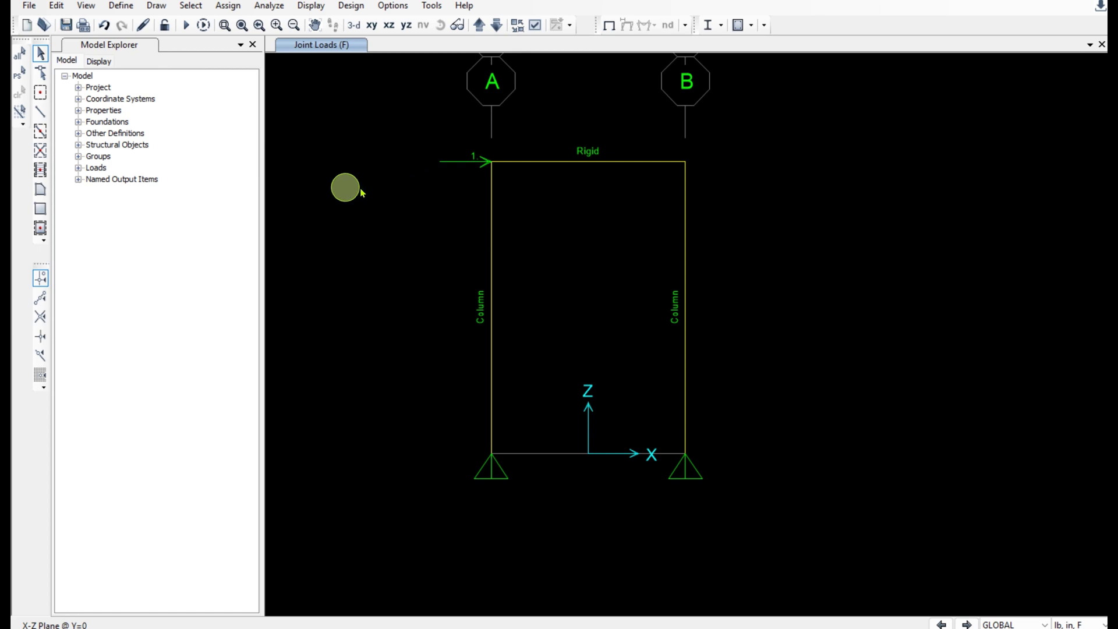
Step: Open the steady-state function definitions and add a new User-type function
left_click(120, 6)
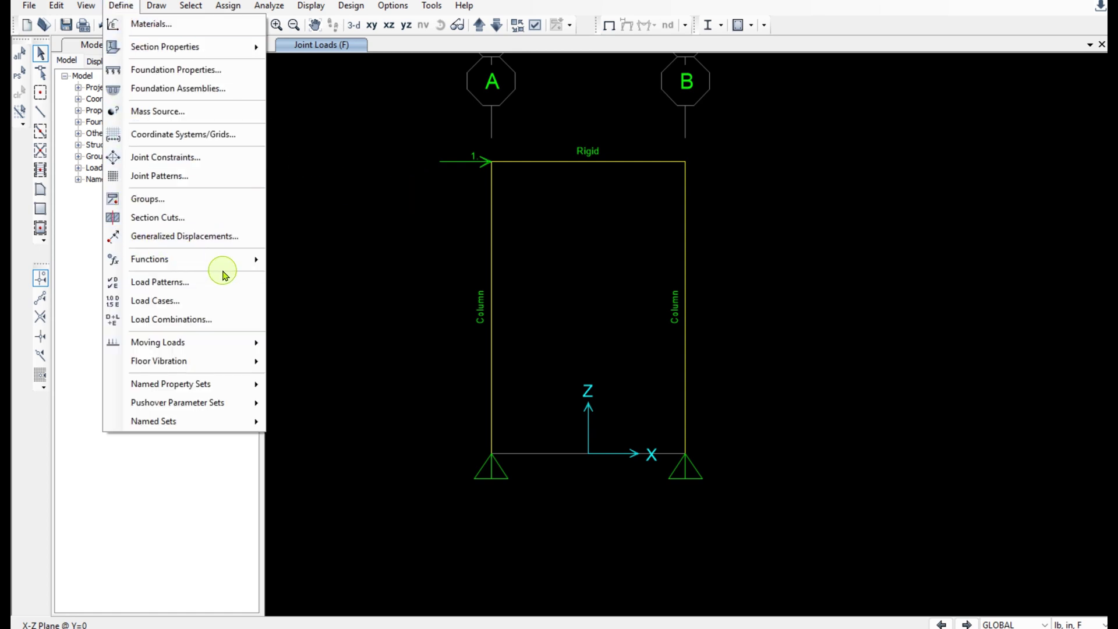
mouse_move(235, 262)
left_click(384, 322)
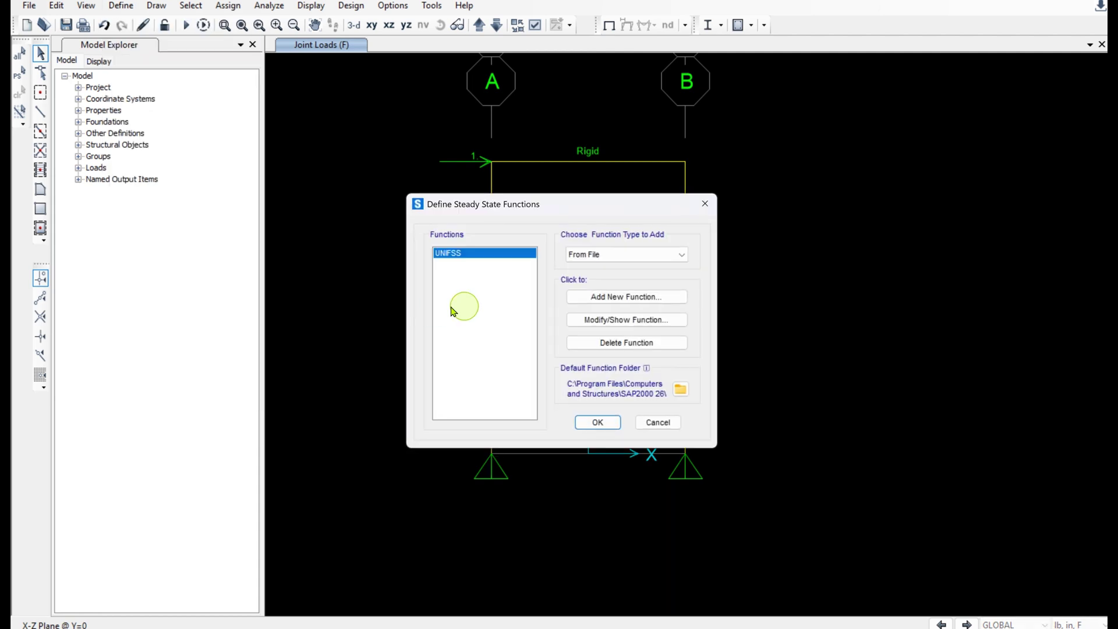
left_click(623, 254)
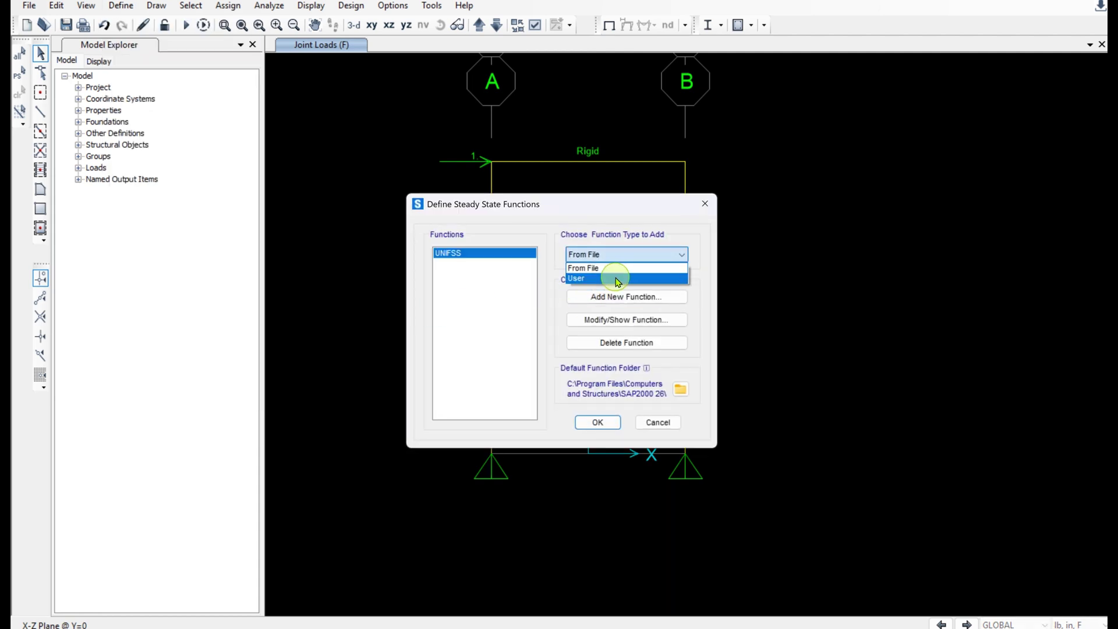
left_click(618, 279)
left_click(652, 302)
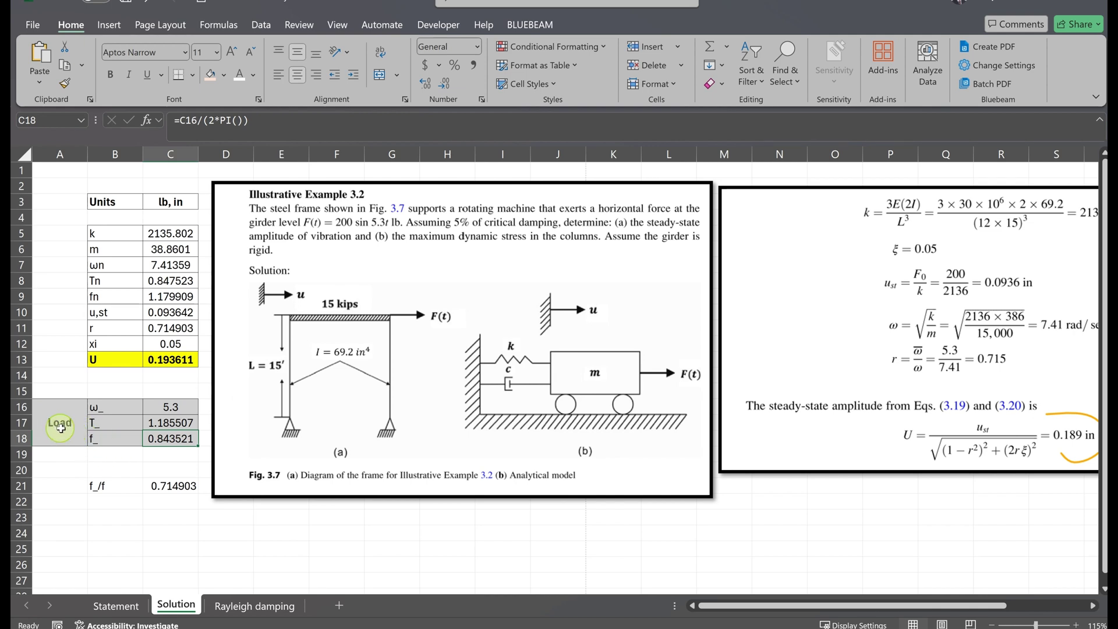
Step: Check ω 5.3 in C16 and copy the forcing frequency 0.843521 from C18
left_click(170, 407)
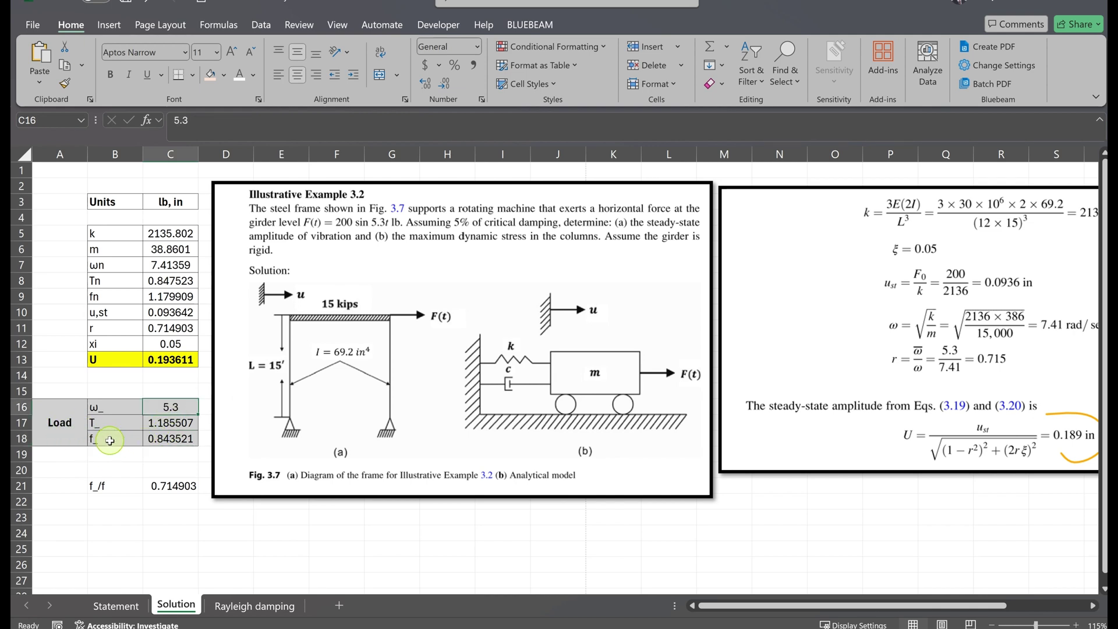
left_click(167, 443)
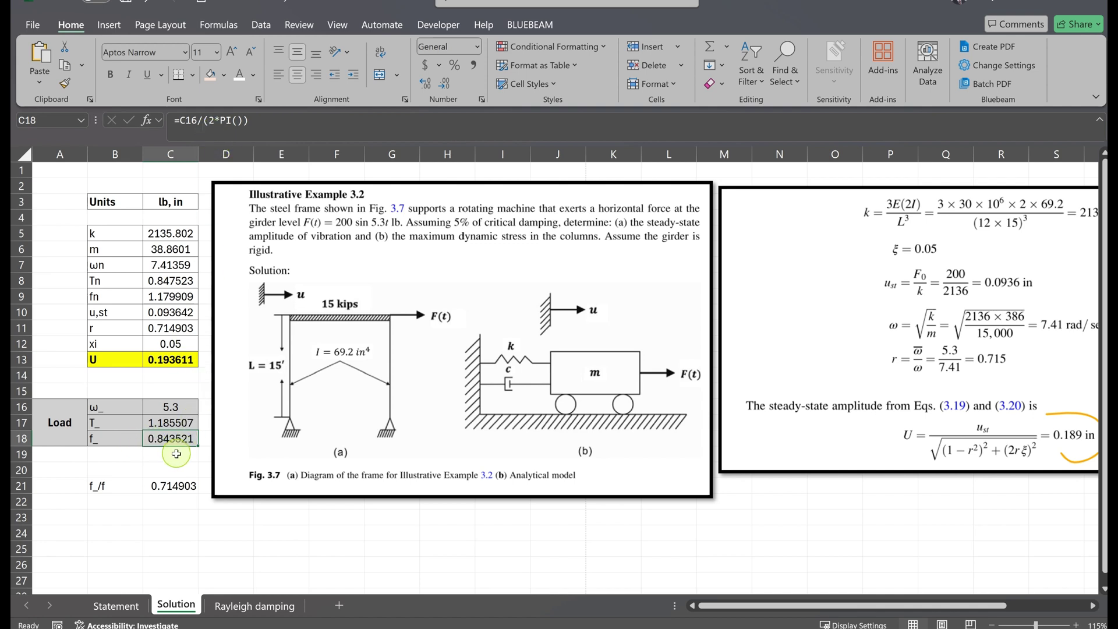
left_click(64, 68)
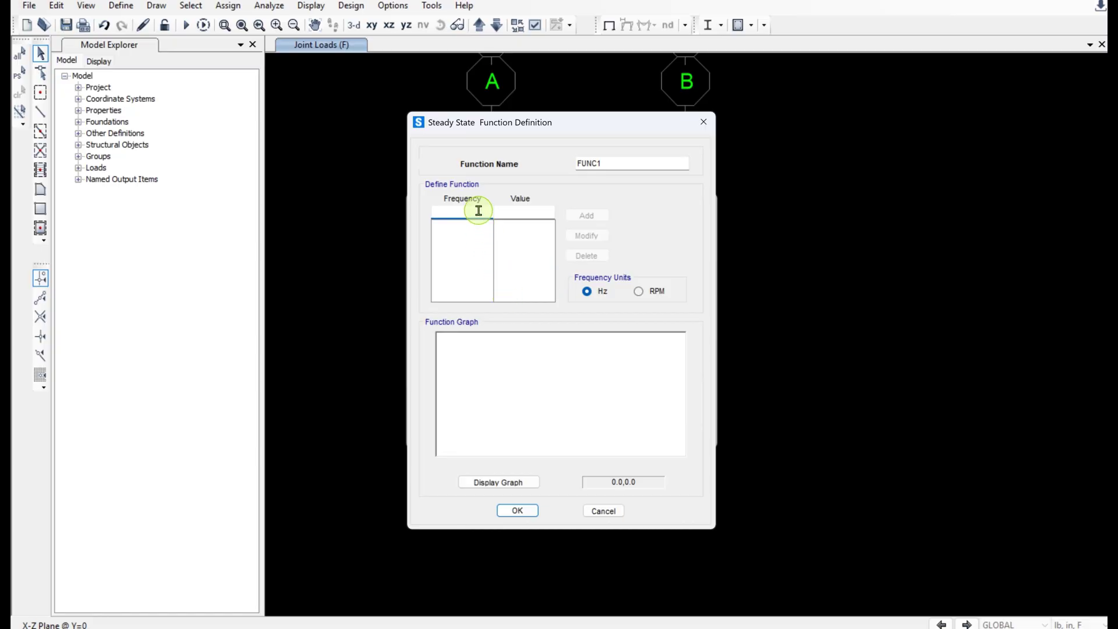
Step: Add points (0, 1) and (0.843521198, 1), rename the function SS-Fun-5.3t, and accept it
left_click(512, 212)
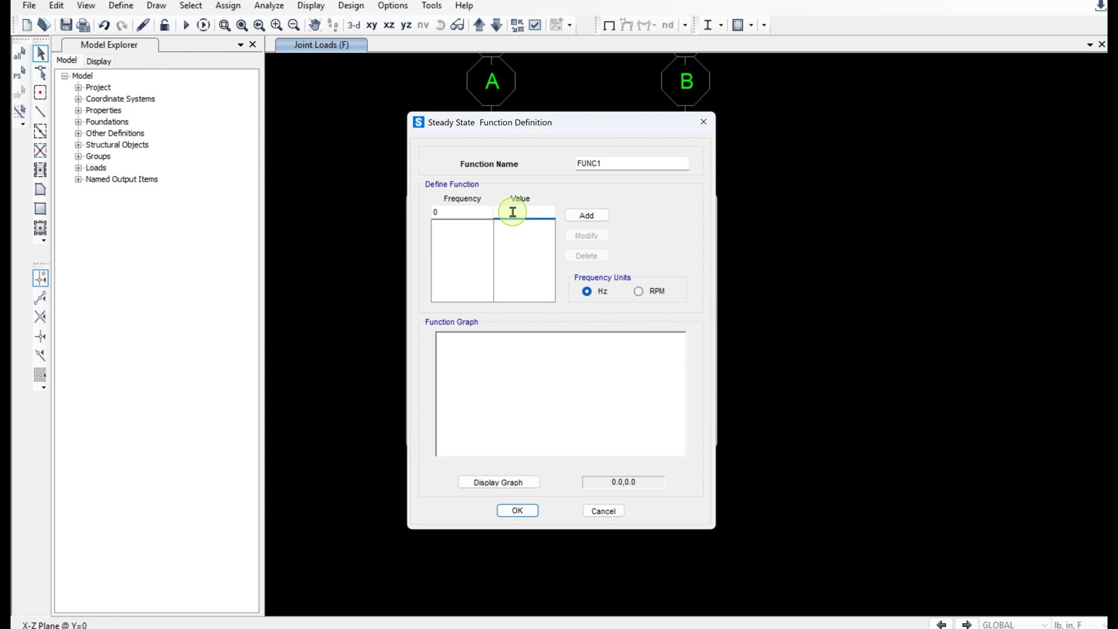
type("1")
left_click(586, 215)
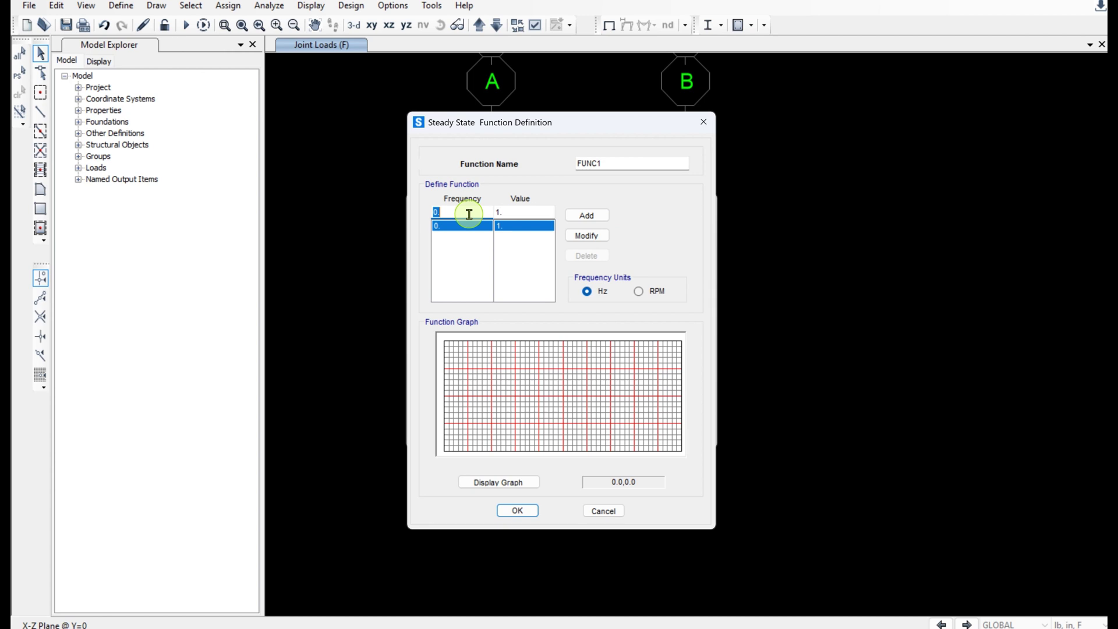
double_click(524, 212)
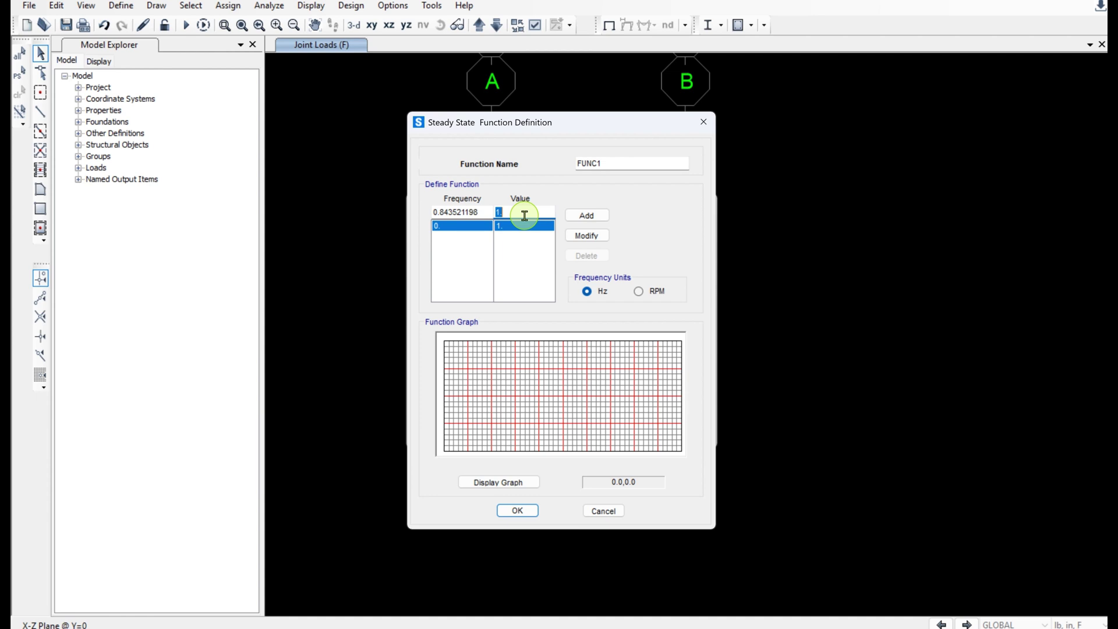
type("1")
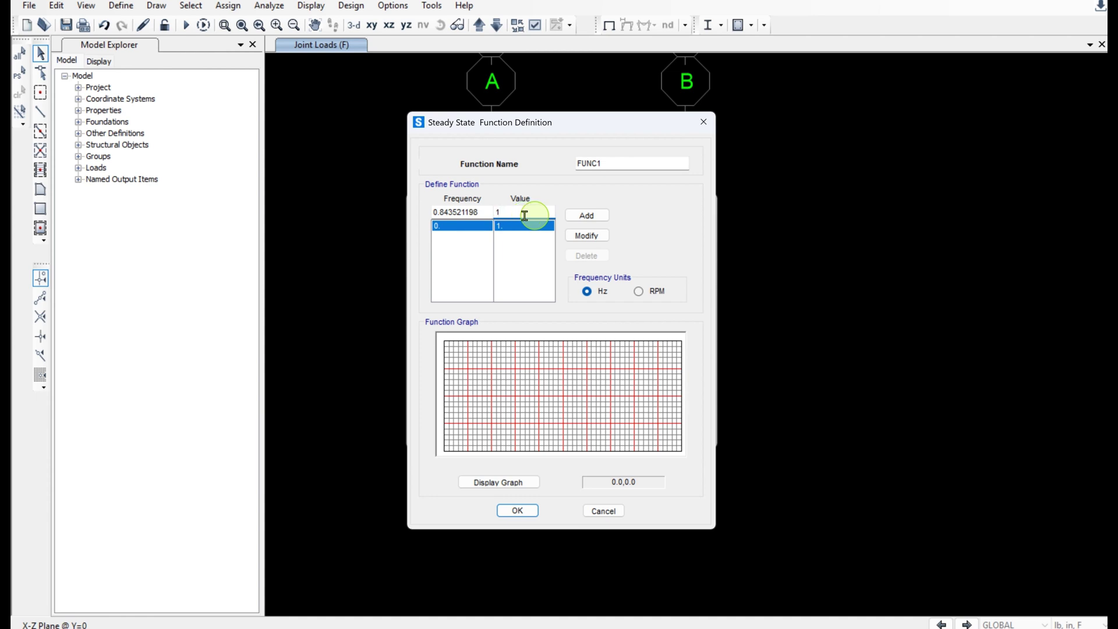
left_click(587, 216)
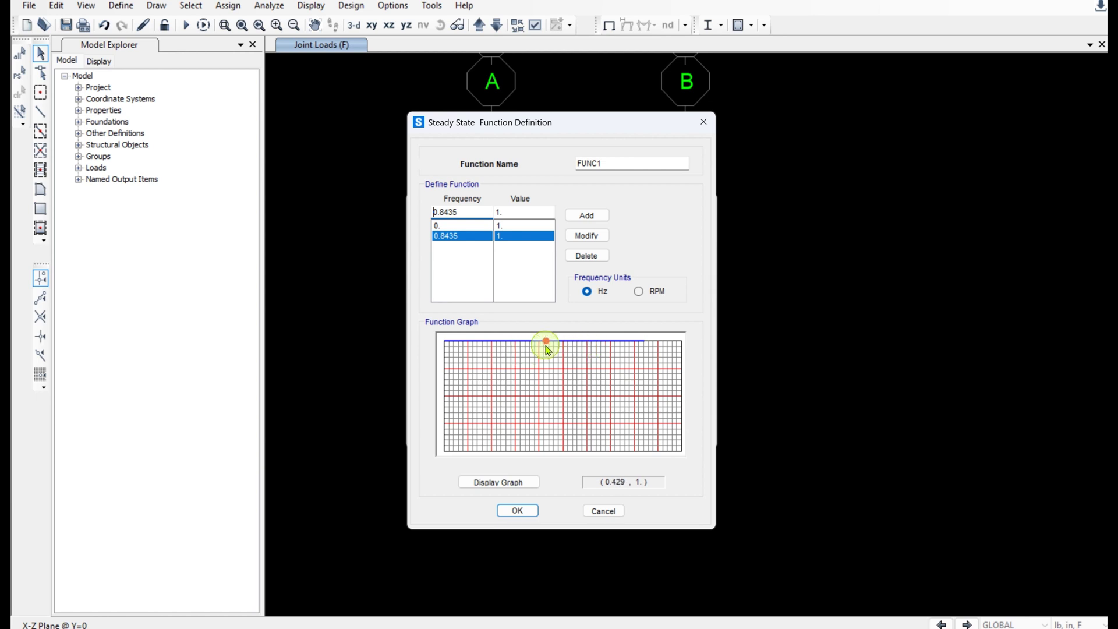
double_click(614, 165)
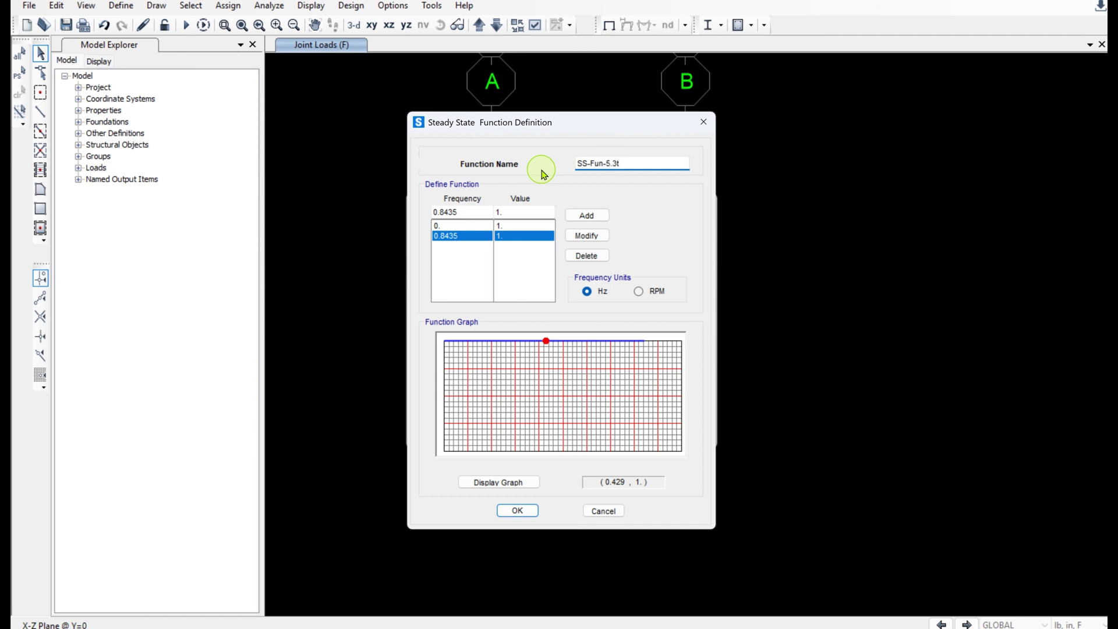
left_click(527, 511)
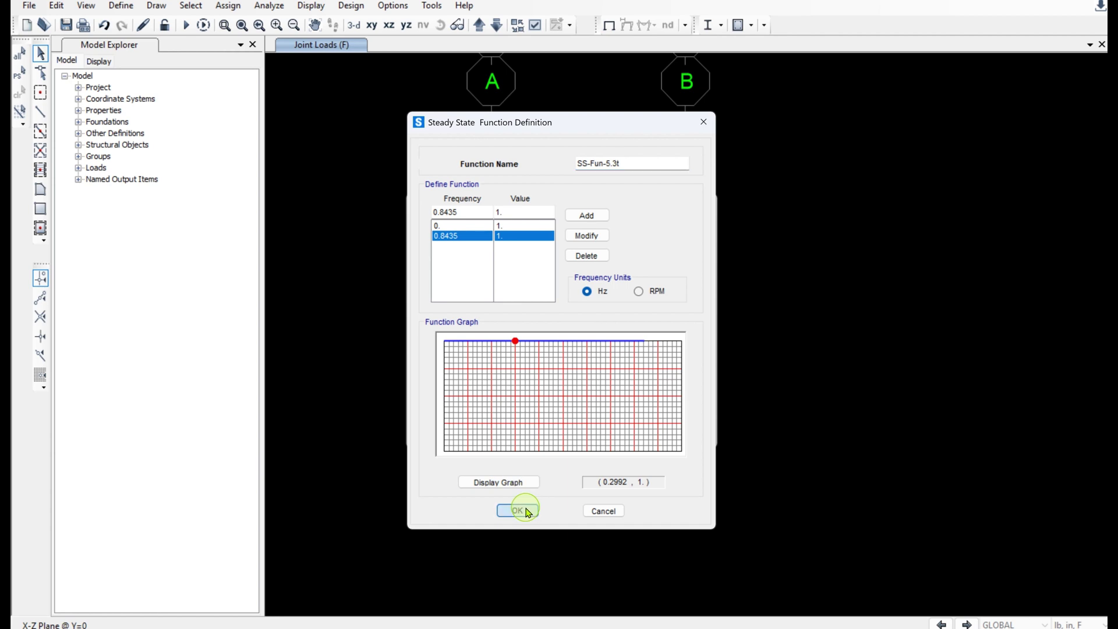
Step: Create a new load case named SS with the Steady State analysis type
left_click(602, 423)
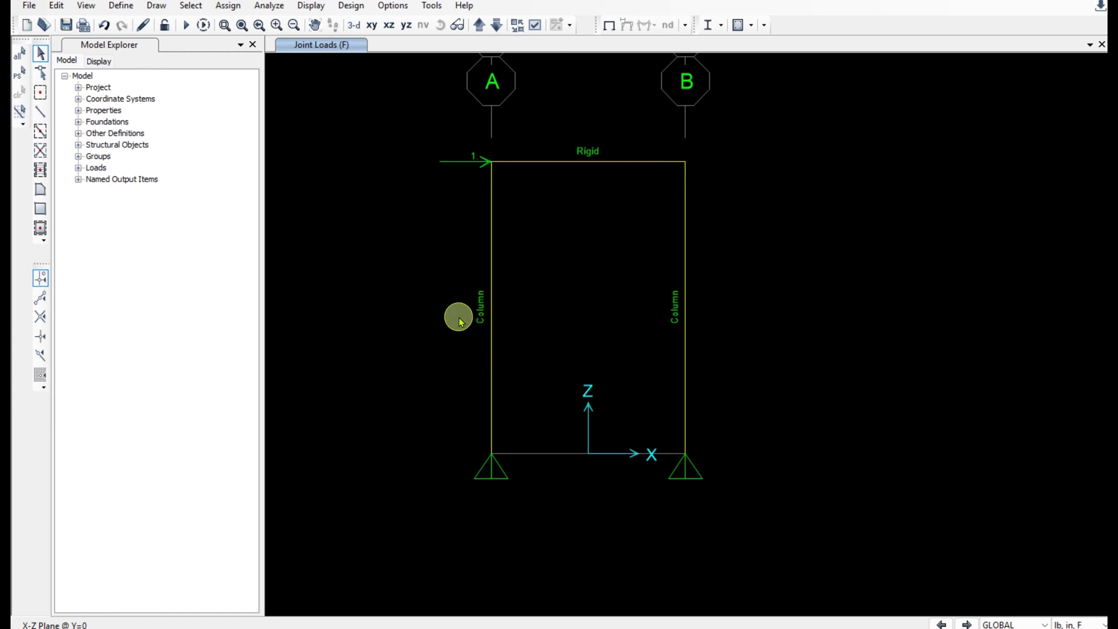
left_click(122, 10)
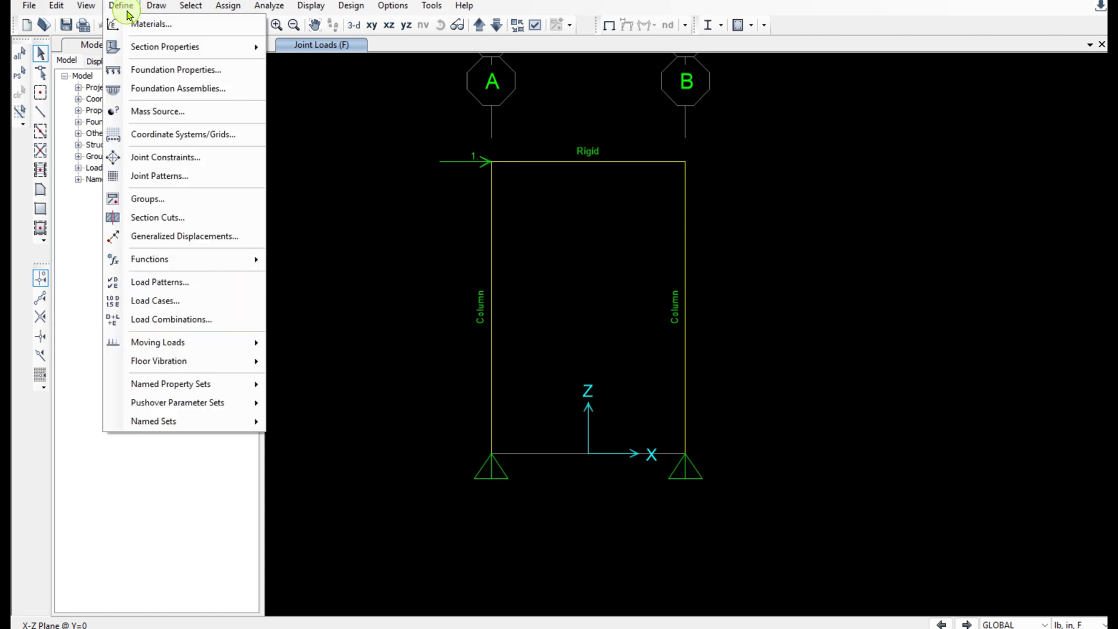
left_click(200, 308)
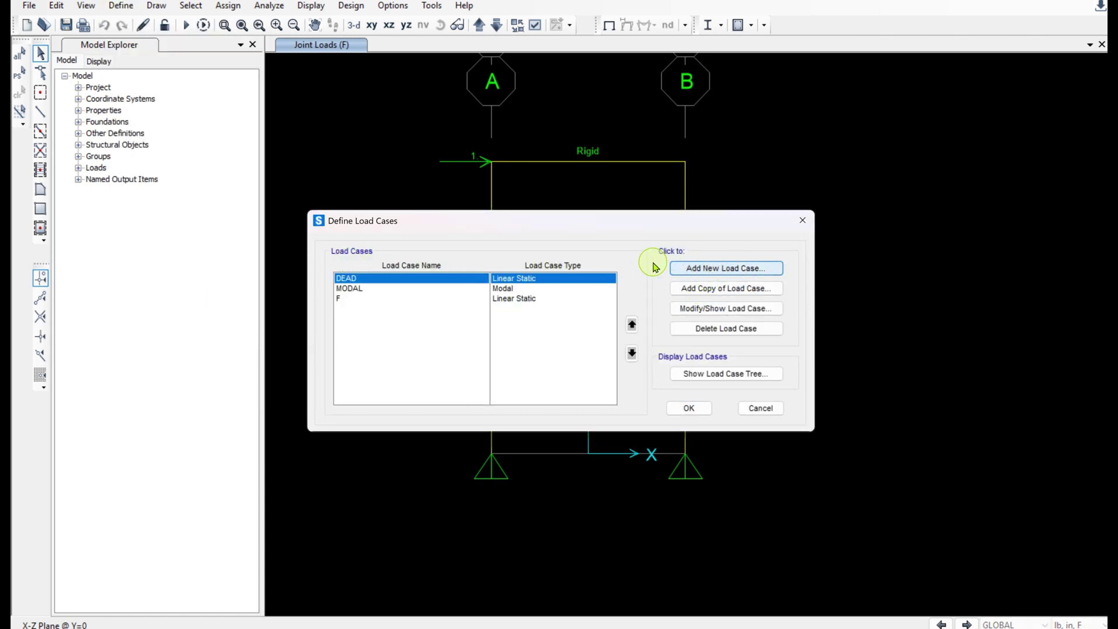
key("Return")
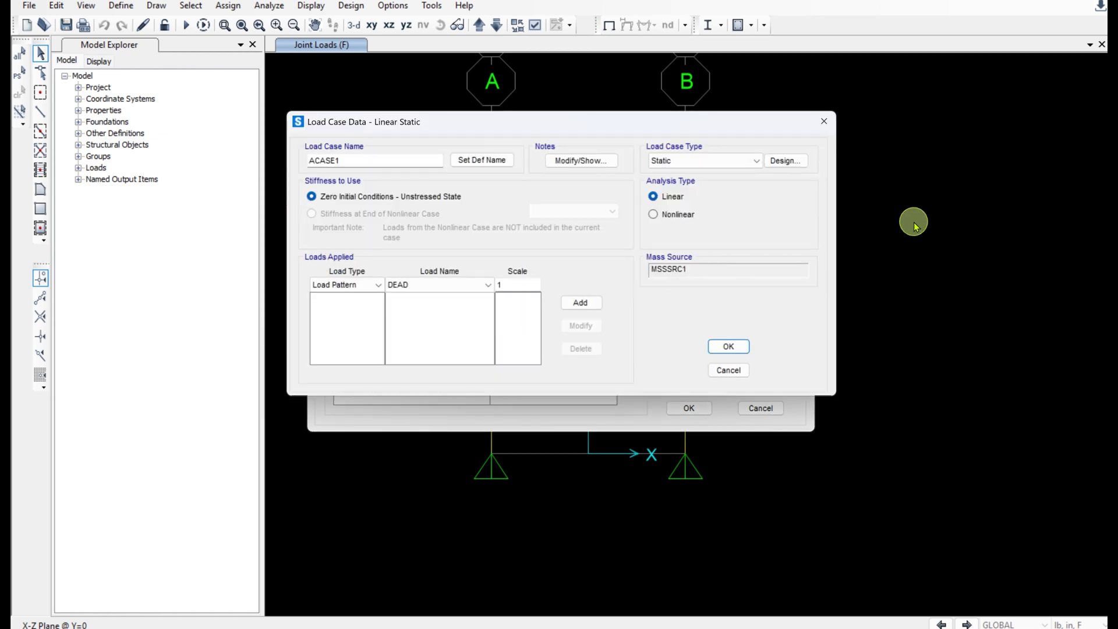
left_click_drag(356, 161, 282, 165)
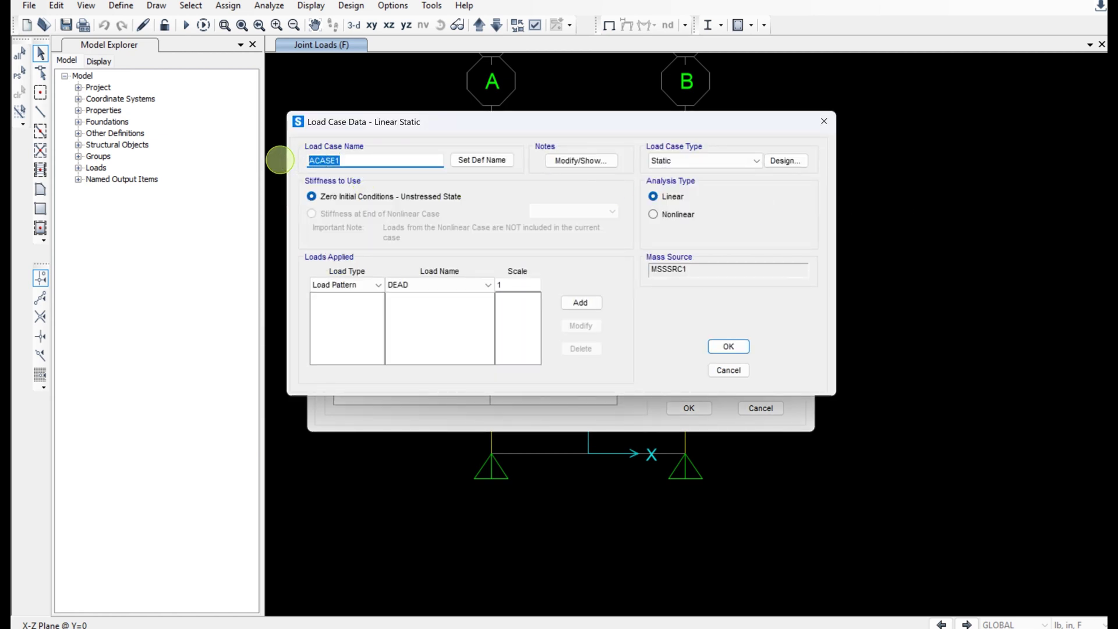
type("SS")
left_click(664, 161)
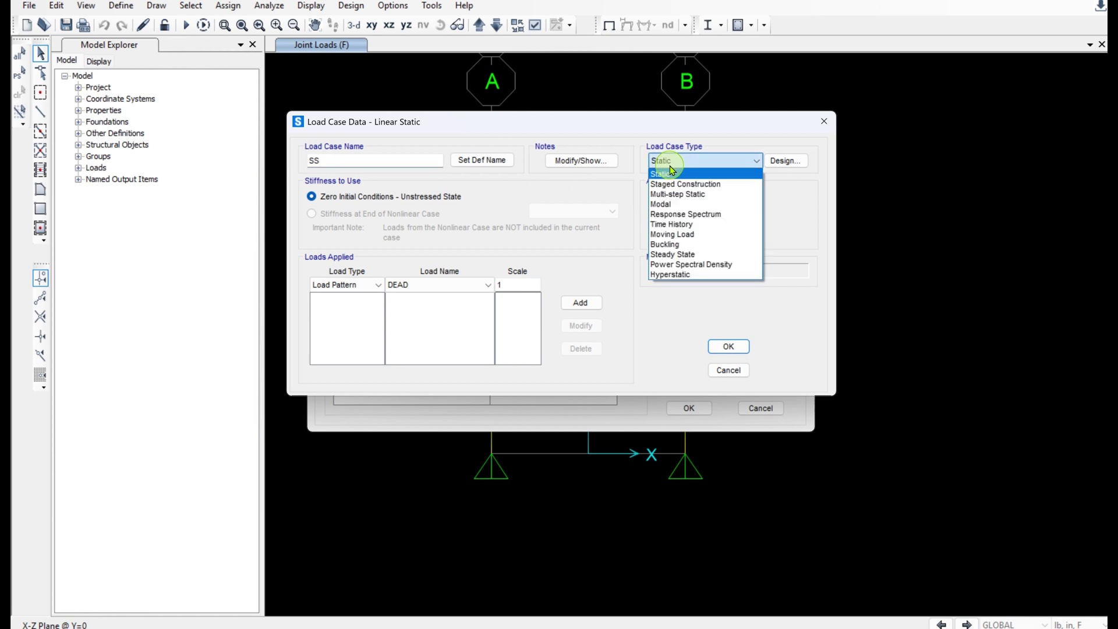
left_click(734, 255)
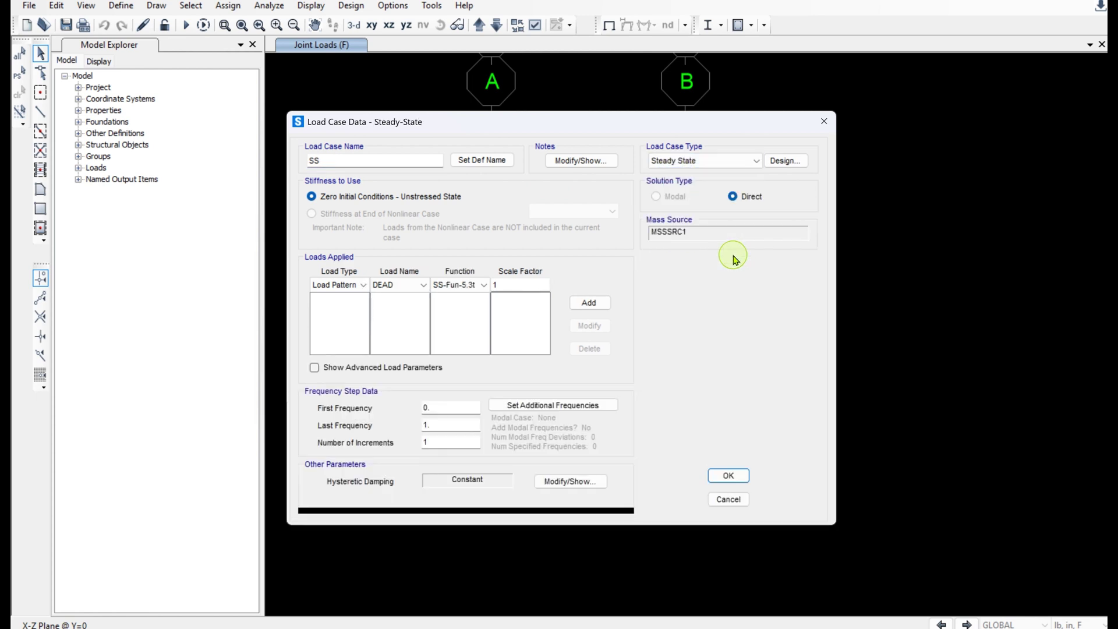
Step: Add load pattern F with function SS-Fun-5.3t and scale factor 200 to the SS case
left_click(346, 284)
left_click(338, 297)
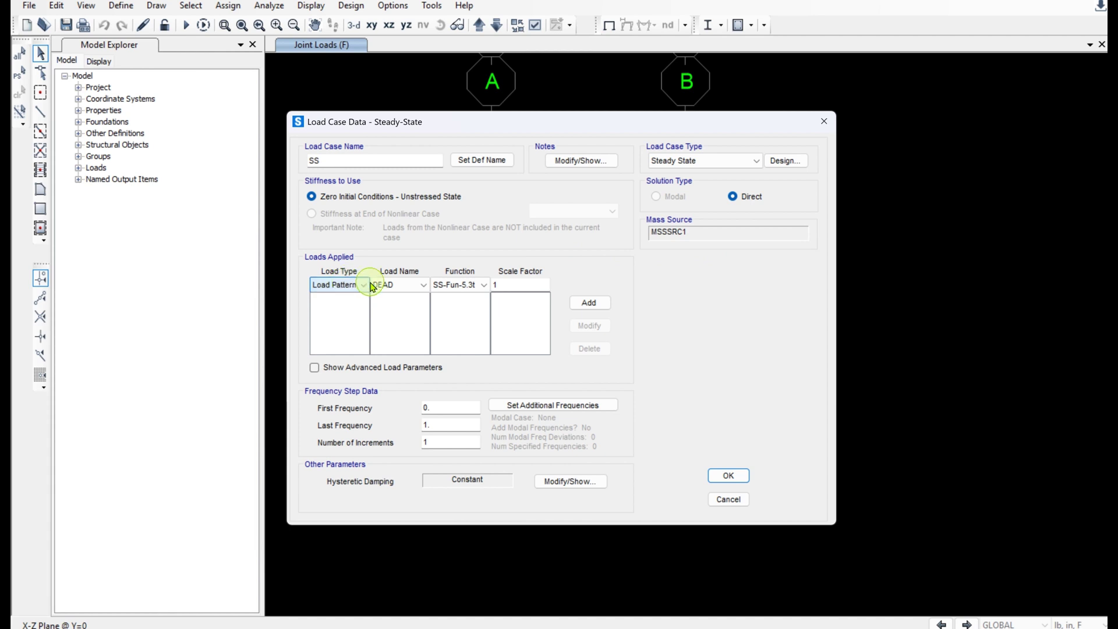
left_click(419, 286)
left_click(396, 295)
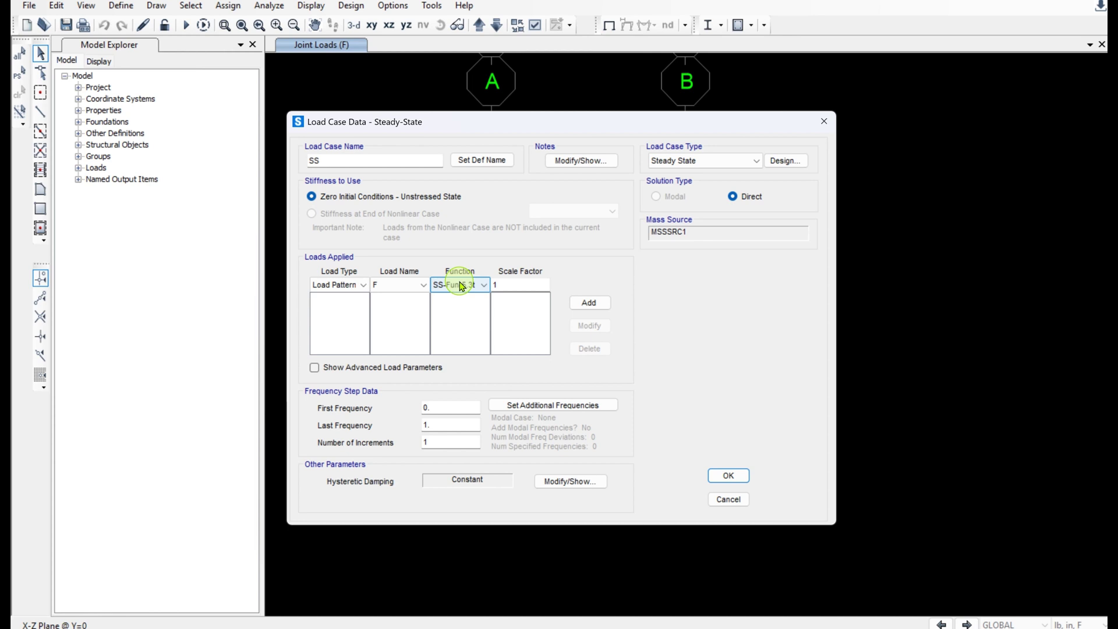
left_click(511, 286)
double_click(511, 286)
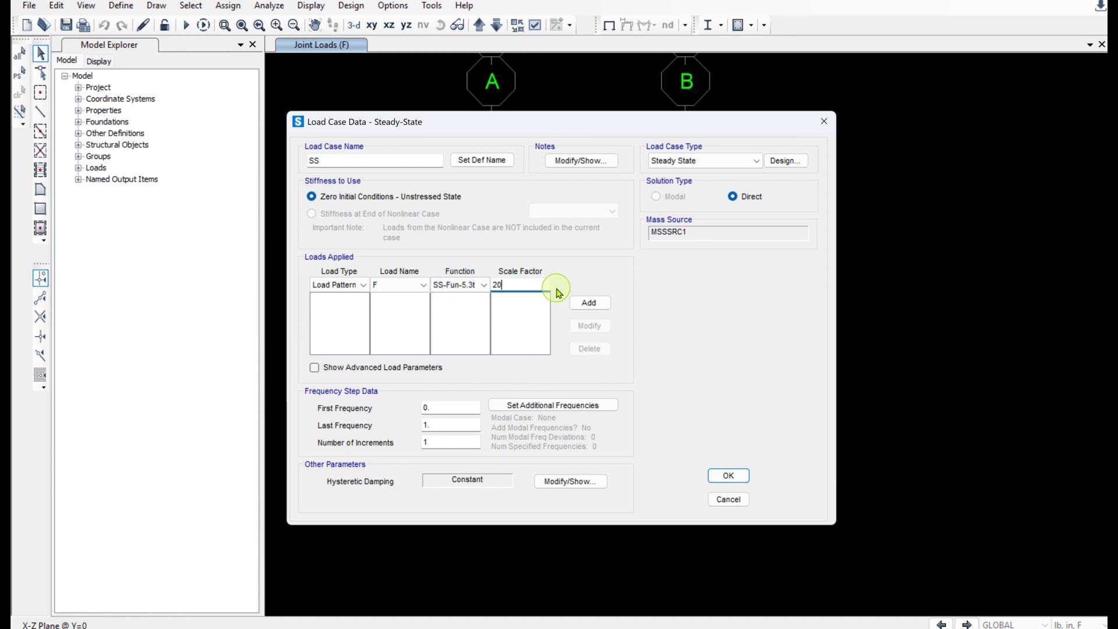
left_click(585, 303)
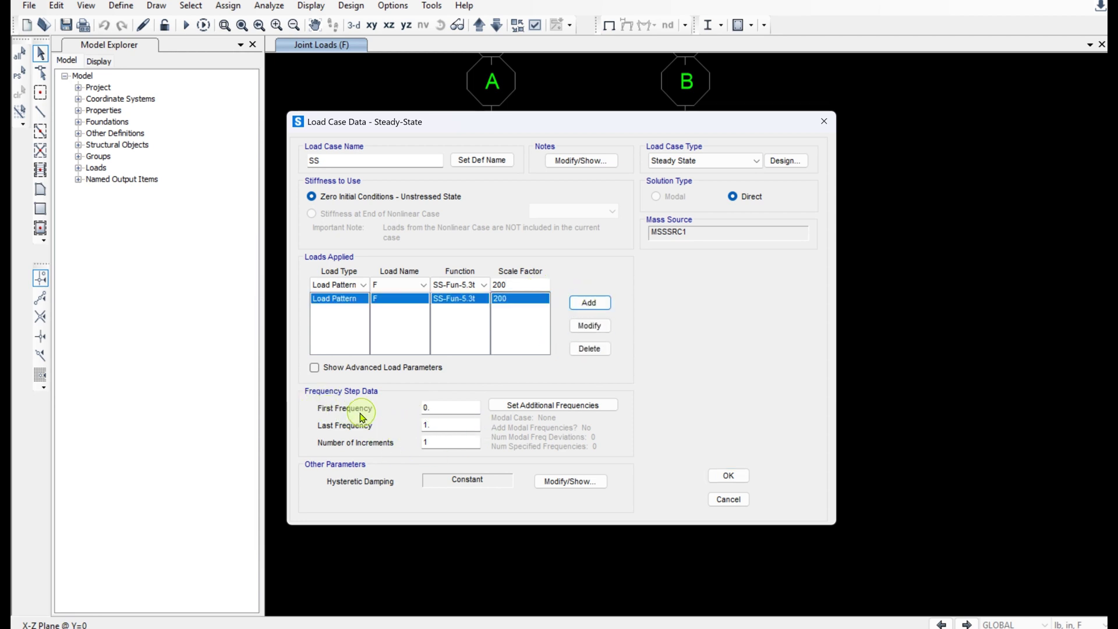
Step: Paste 0.843521198 as both the first and last frequency of the SS case, with 20 increments
double_click(437, 406)
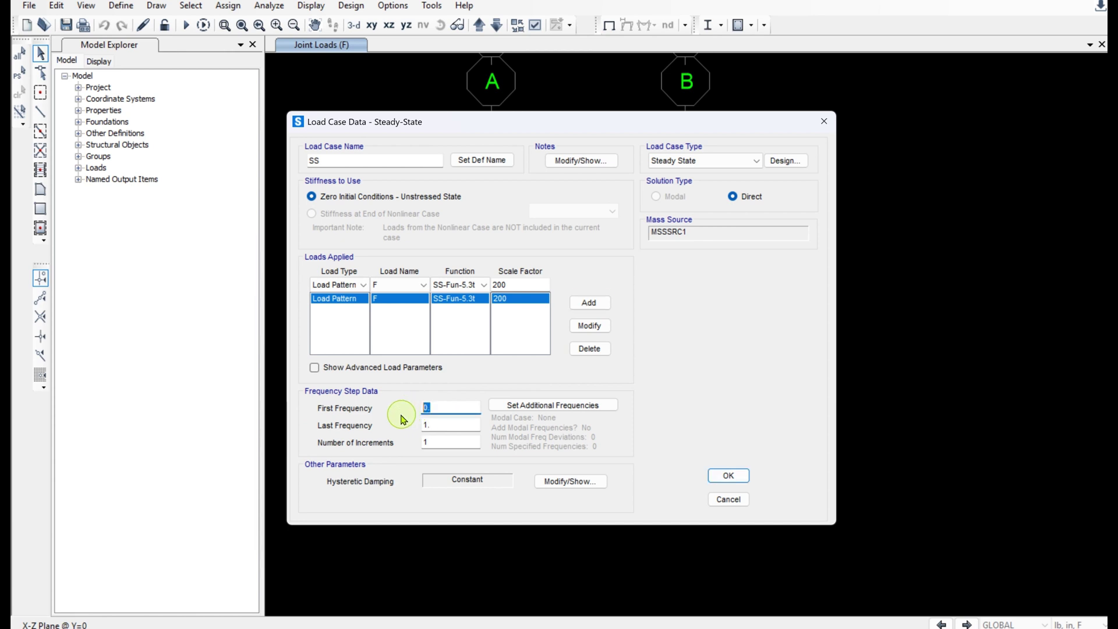
type("0.843521198")
double_click(444, 424)
type("0.843521198")
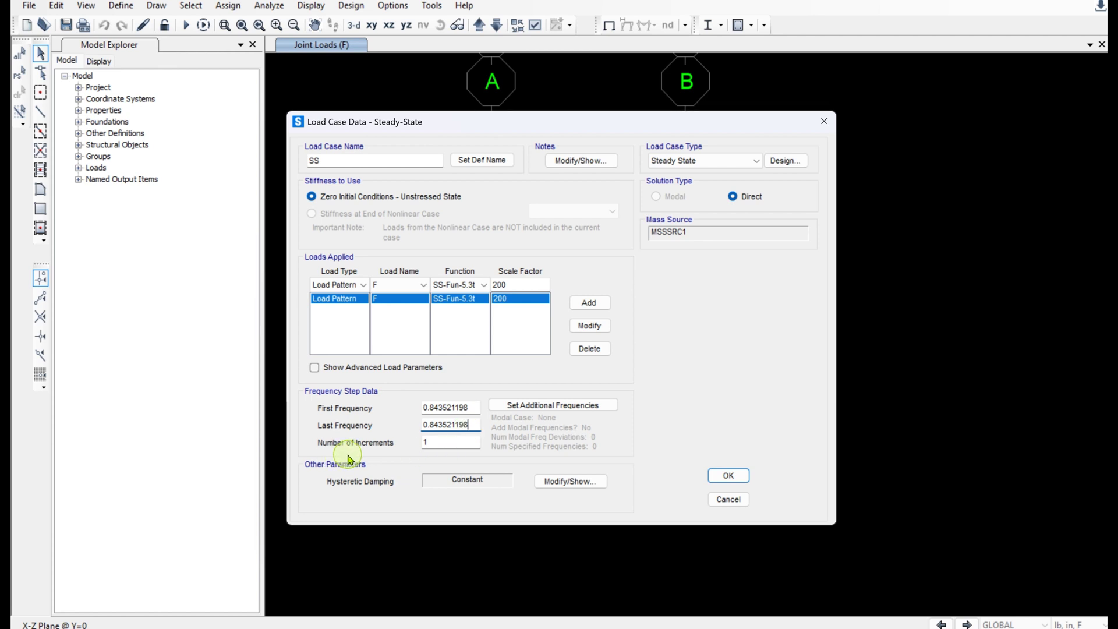
double_click(431, 448)
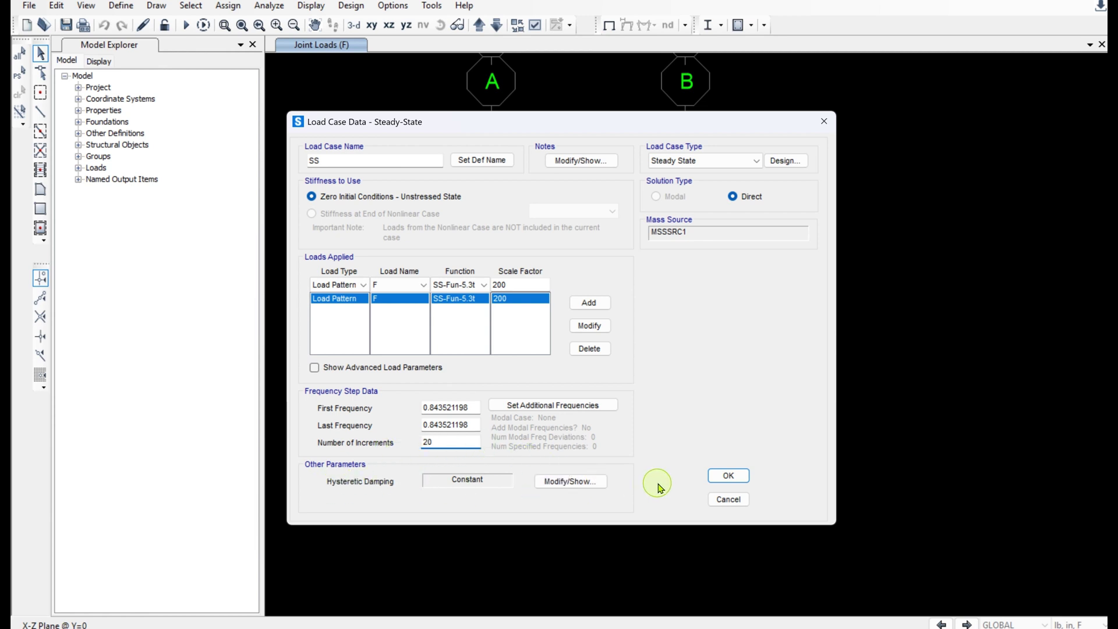
left_click(574, 484)
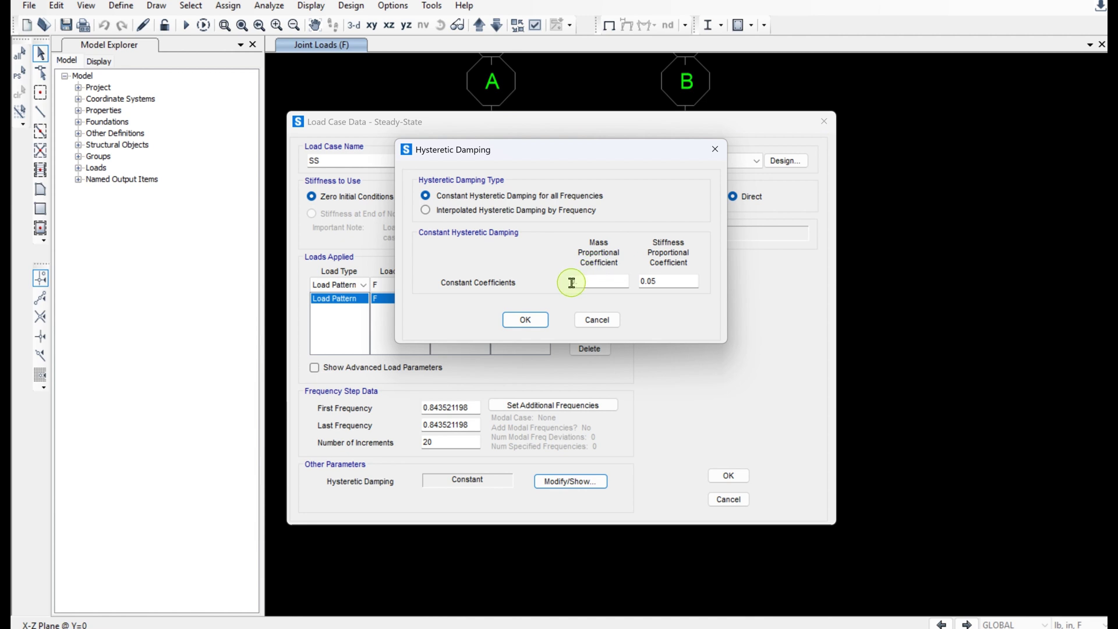
Step: Enter 0 as the mass-proportional hysteretic damping coefficient, then switch to the Excel workbook
type("0.")
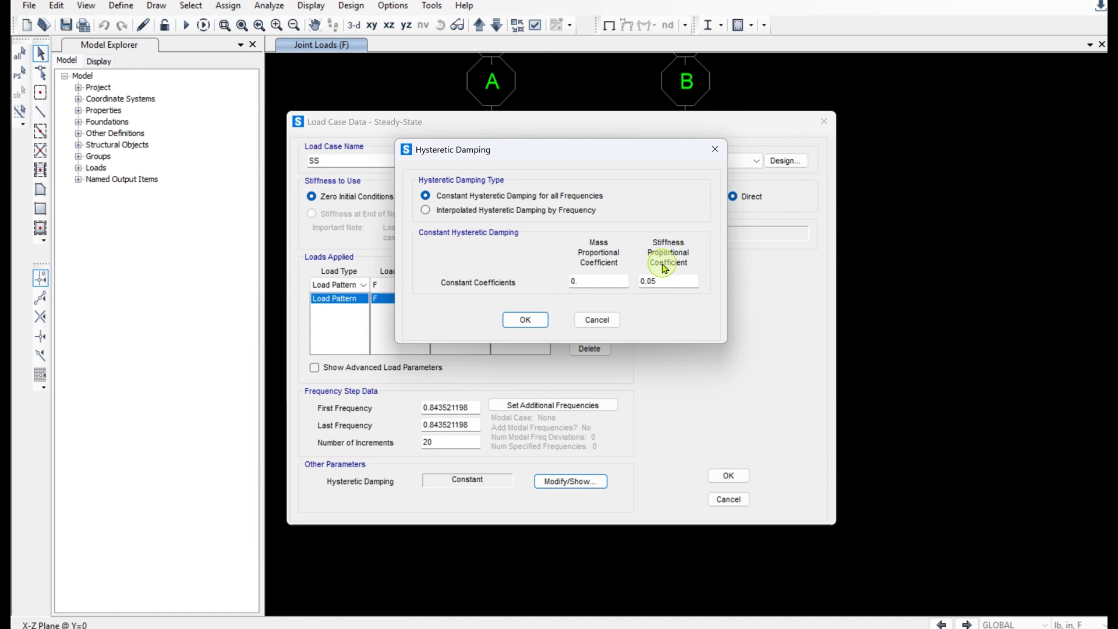
key("alt+Tab")
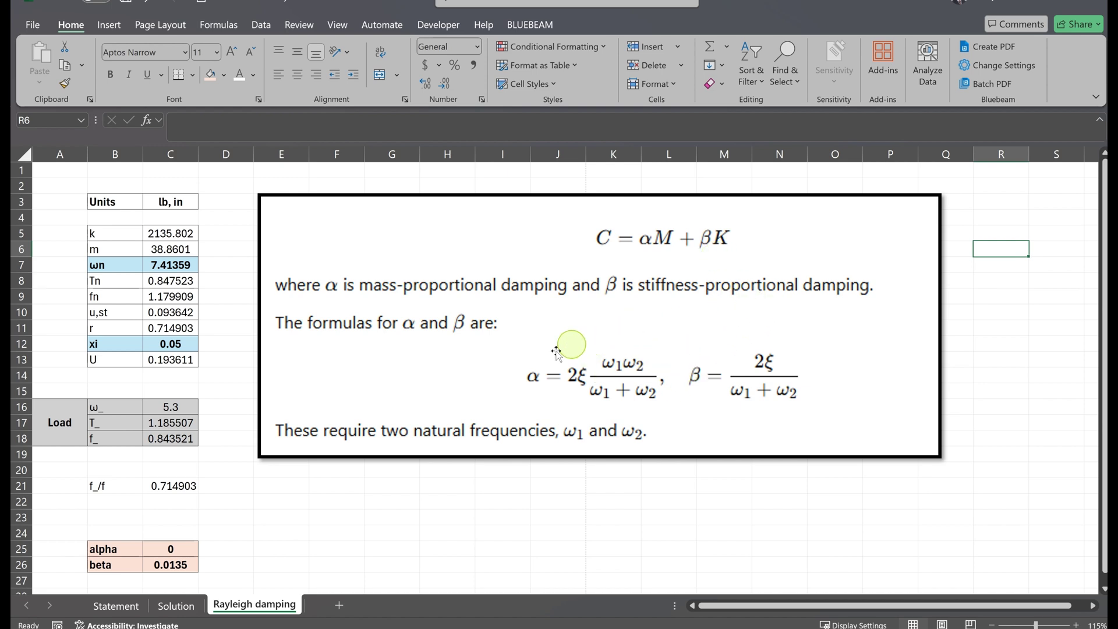
Step: Check Rayleigh alpha 0 in C25 and beta 0.0135 in C26 of the Excel sheet
left_click(164, 552)
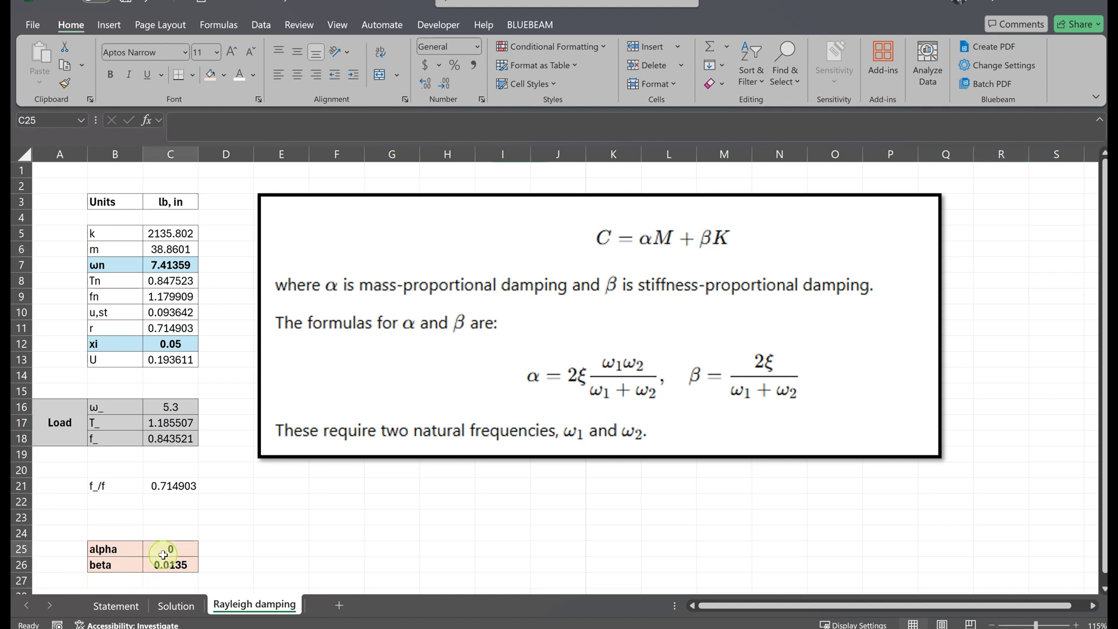
left_click(175, 565)
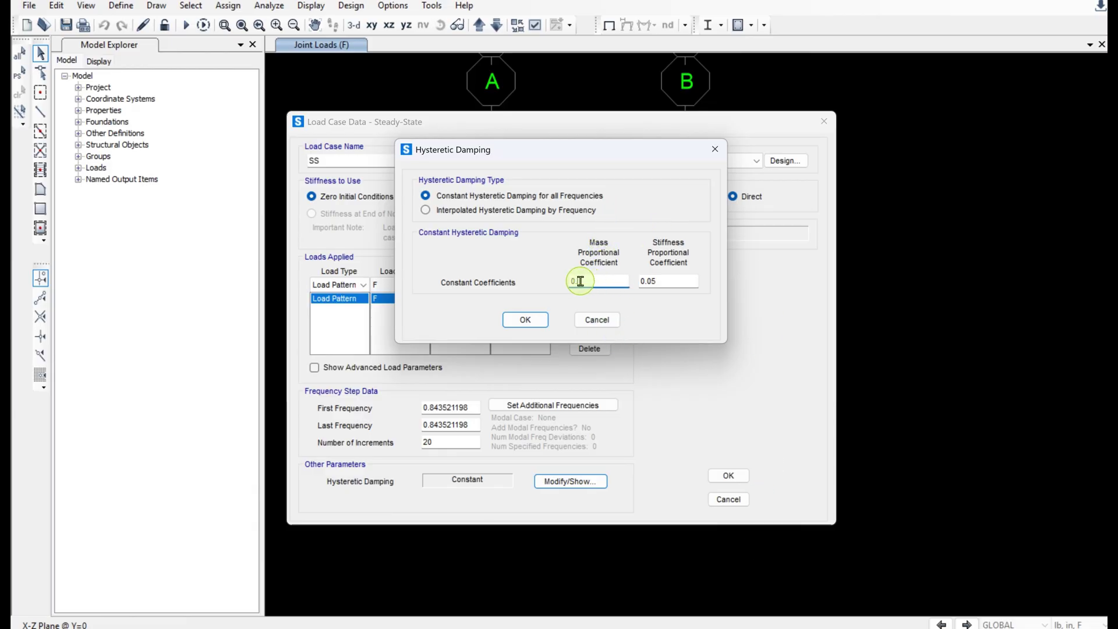
Step: Enter 0.0135 as the stiffness-proportional damping coefficient and save the SS load case
key("Tab")
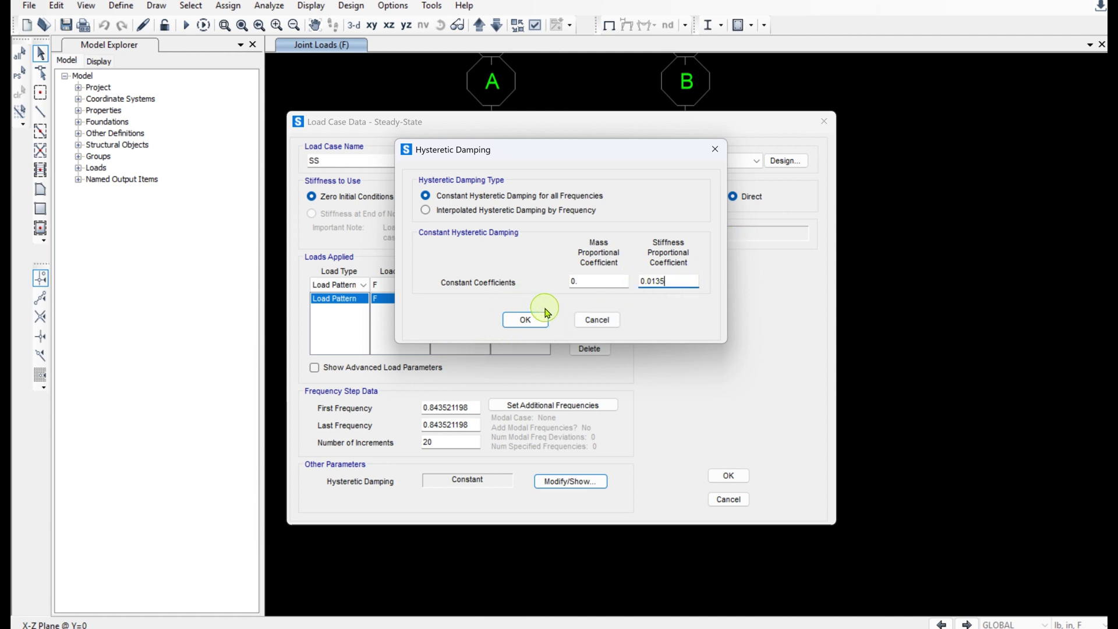
left_click(526, 320)
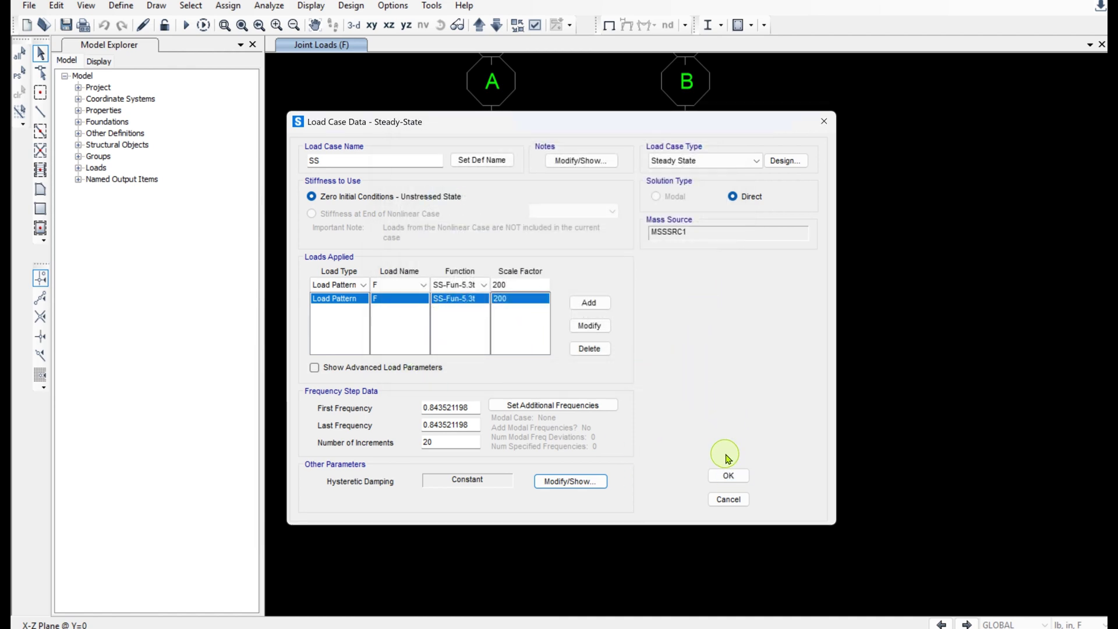
left_click(728, 477)
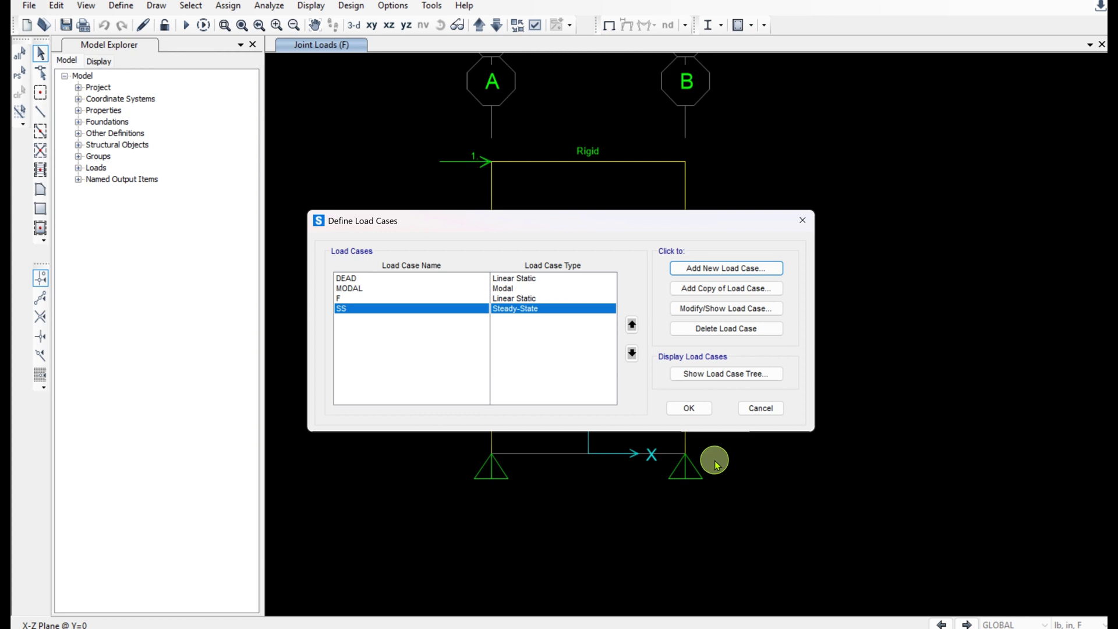
Step: Set the analysis options to Plane Frame XZ, limiting degrees of freedom to UX, UZ and RY
left_click(688, 408)
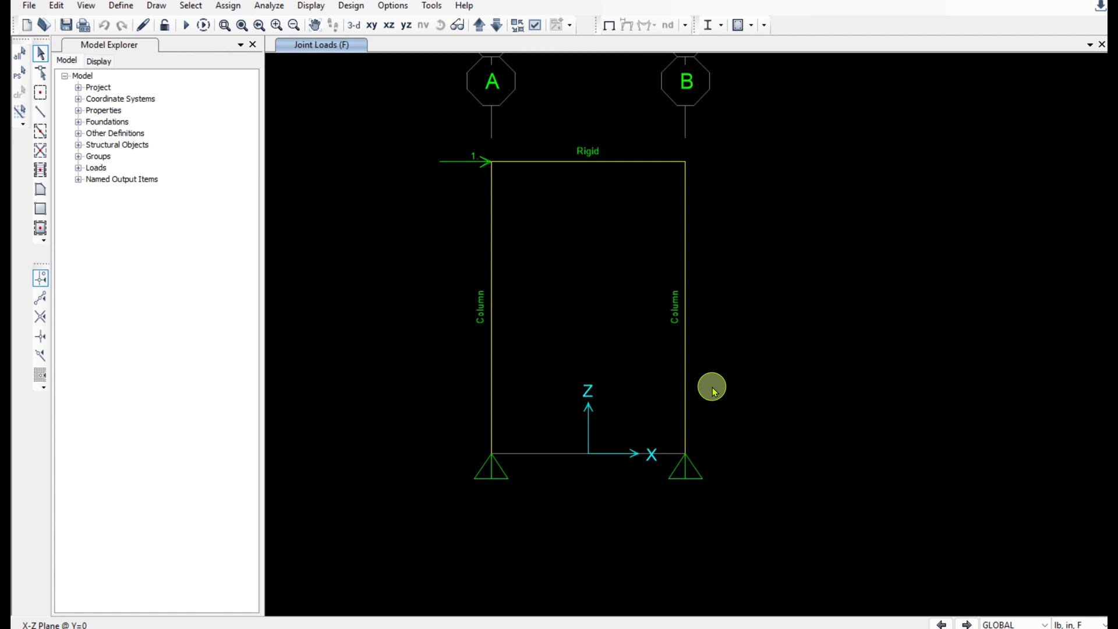
left_click(269, 6)
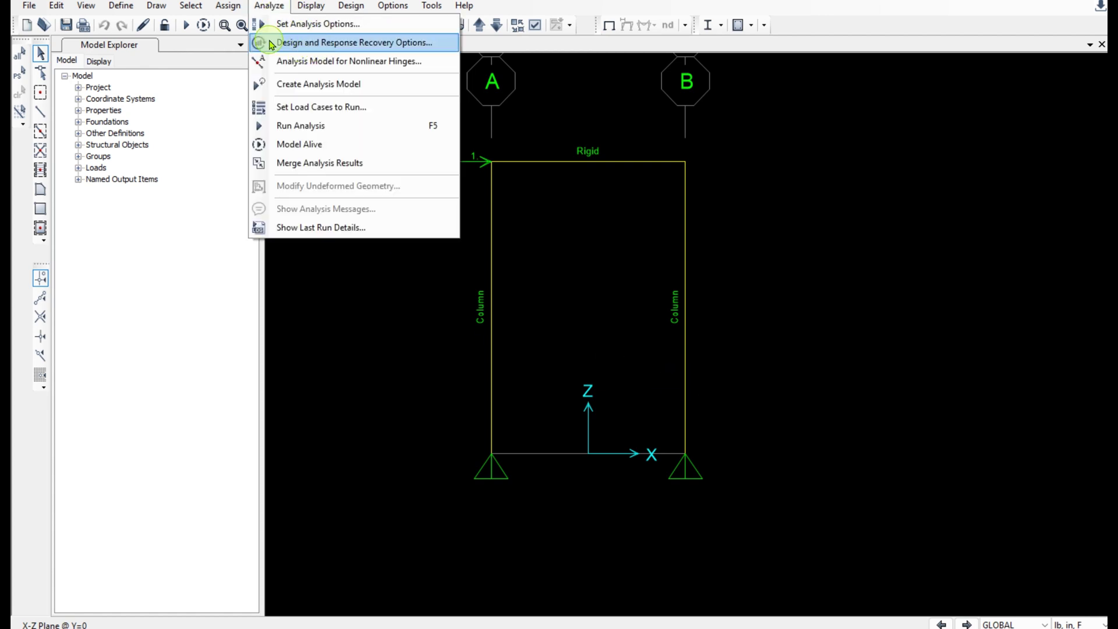
left_click(366, 26)
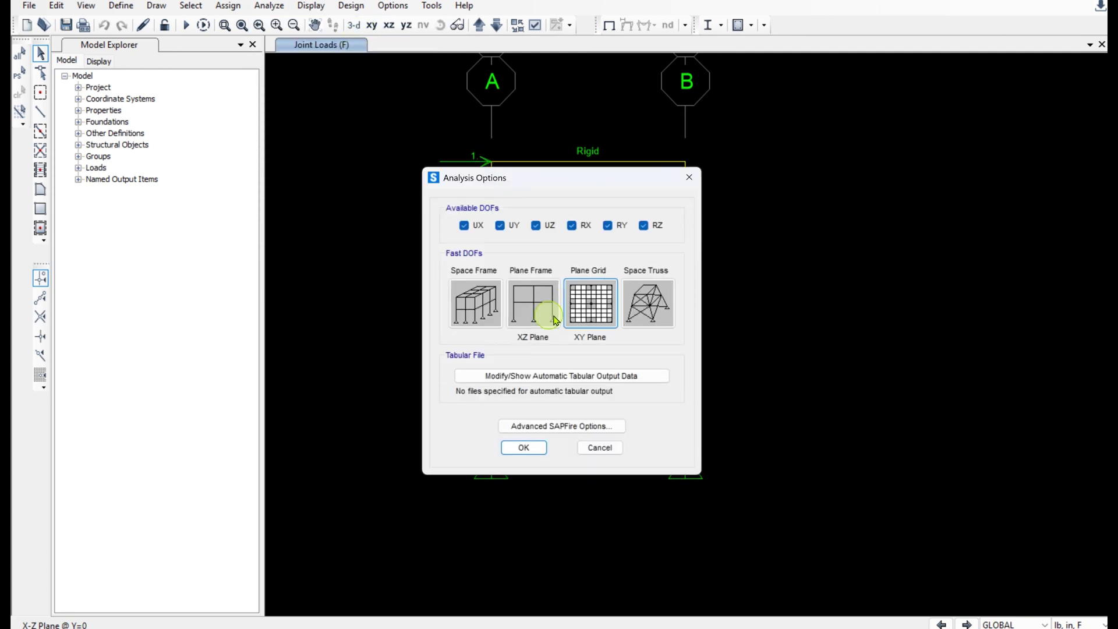
left_click_drag(586, 180, 821, 158)
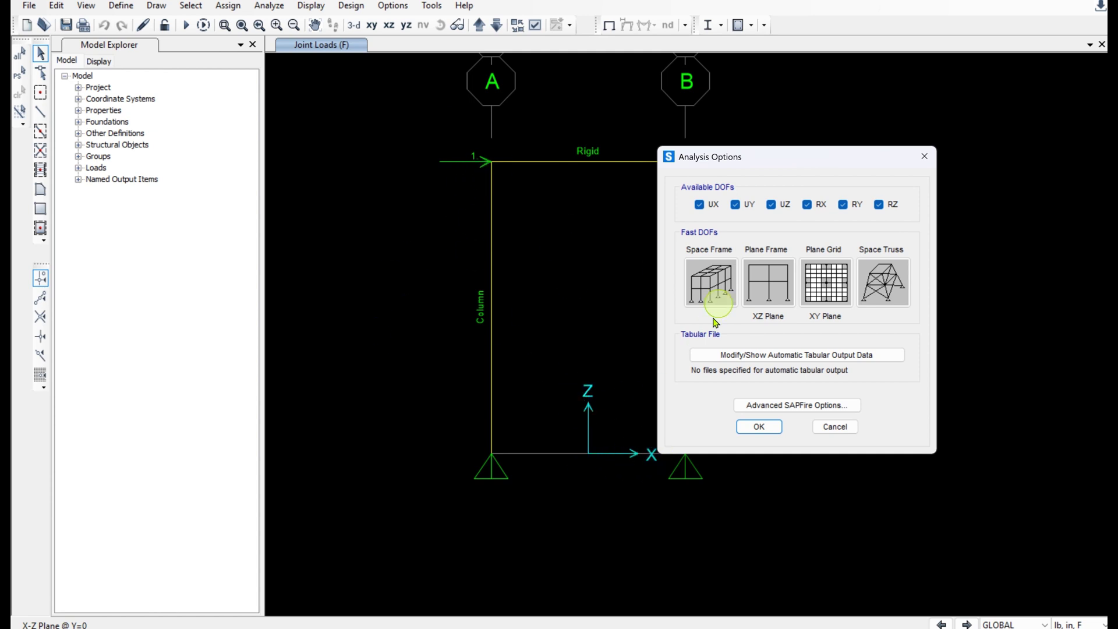
left_click(766, 279)
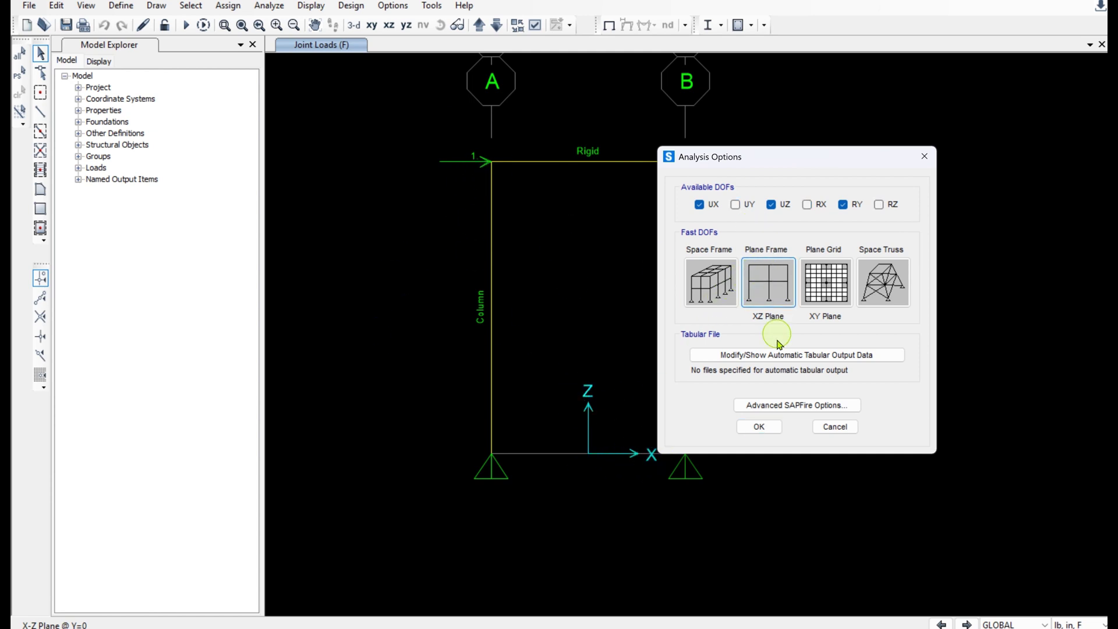
left_click(760, 428)
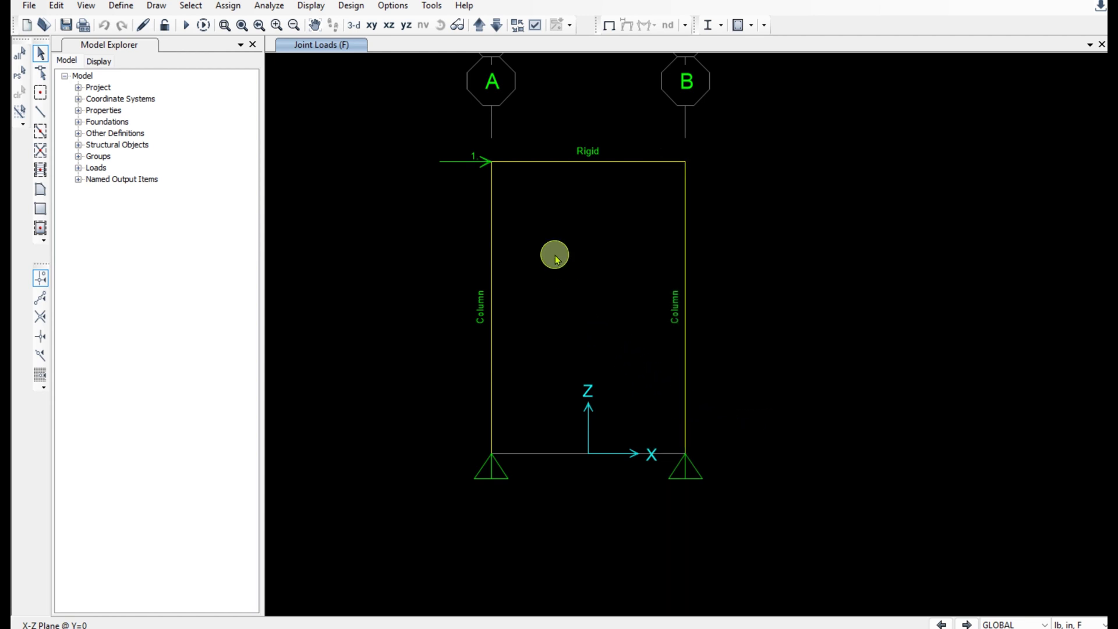
Step: Run the analysis, close the analysis log, and select the frame's top-left joint
left_click(268, 6)
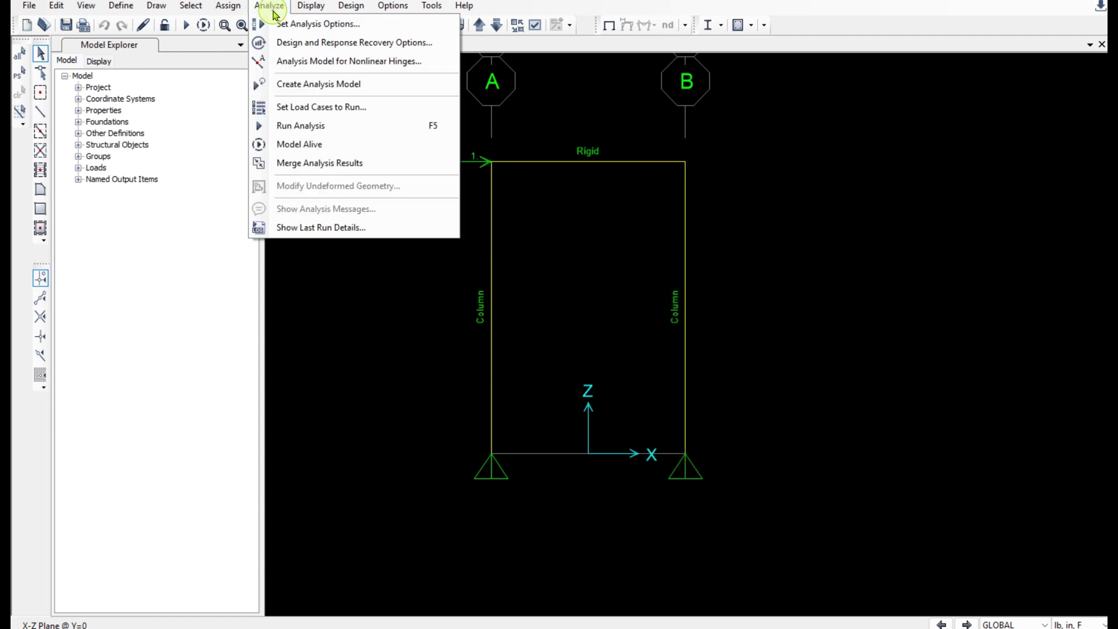
left_click(343, 128)
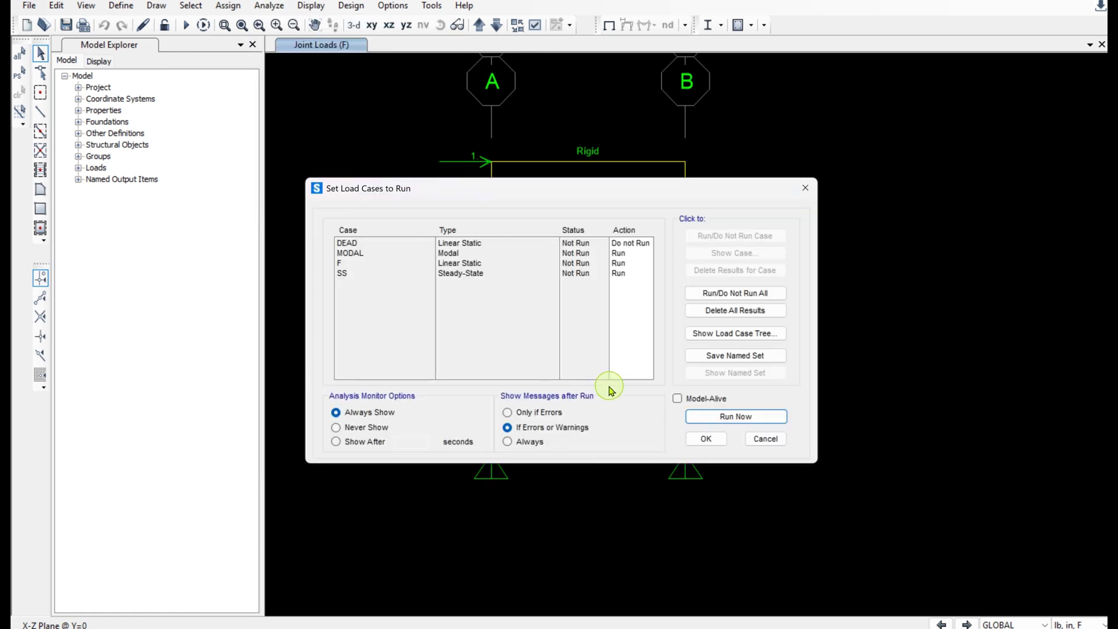
left_click(725, 416)
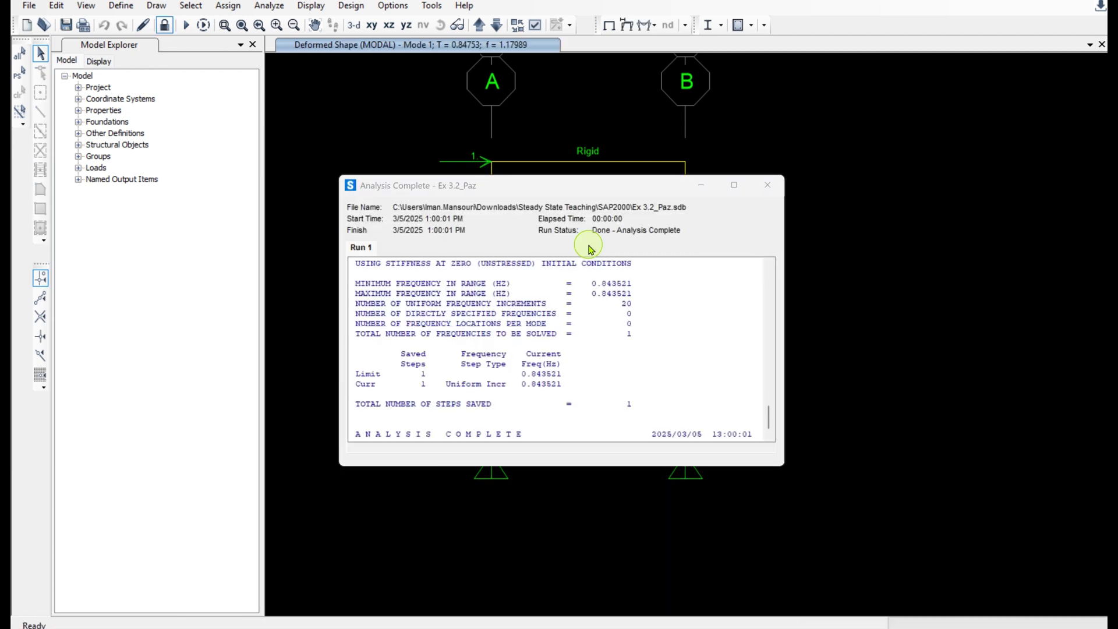
left_click(767, 191)
left_click(540, 165)
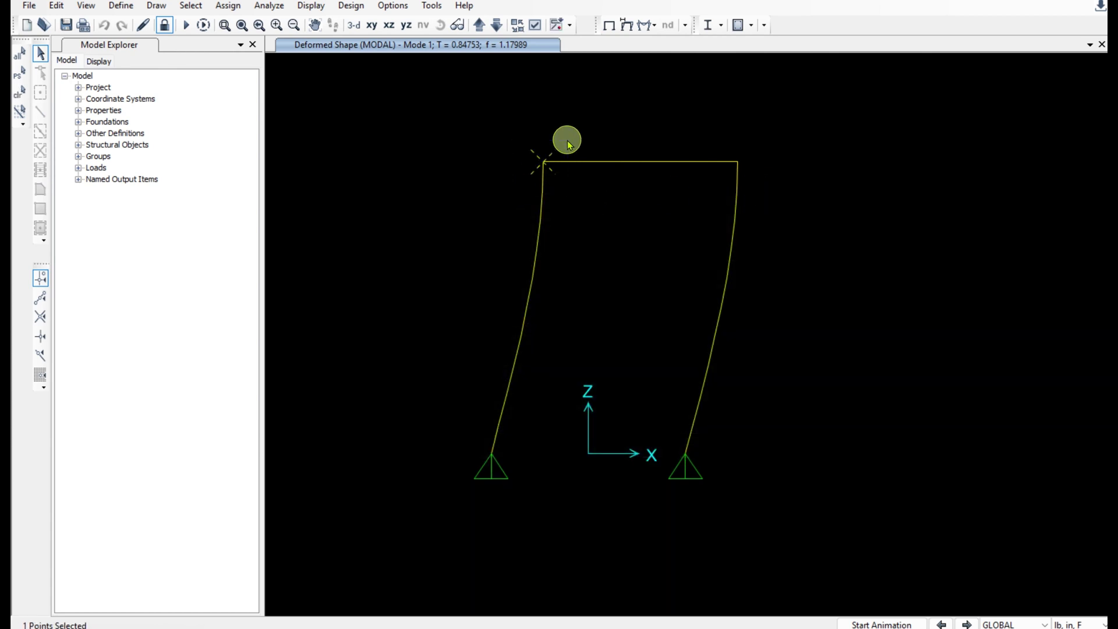
Step: Show the Joint Displacements table for case SS only, giving joint 2 a U1 of 0.191395 in
left_click(307, 6)
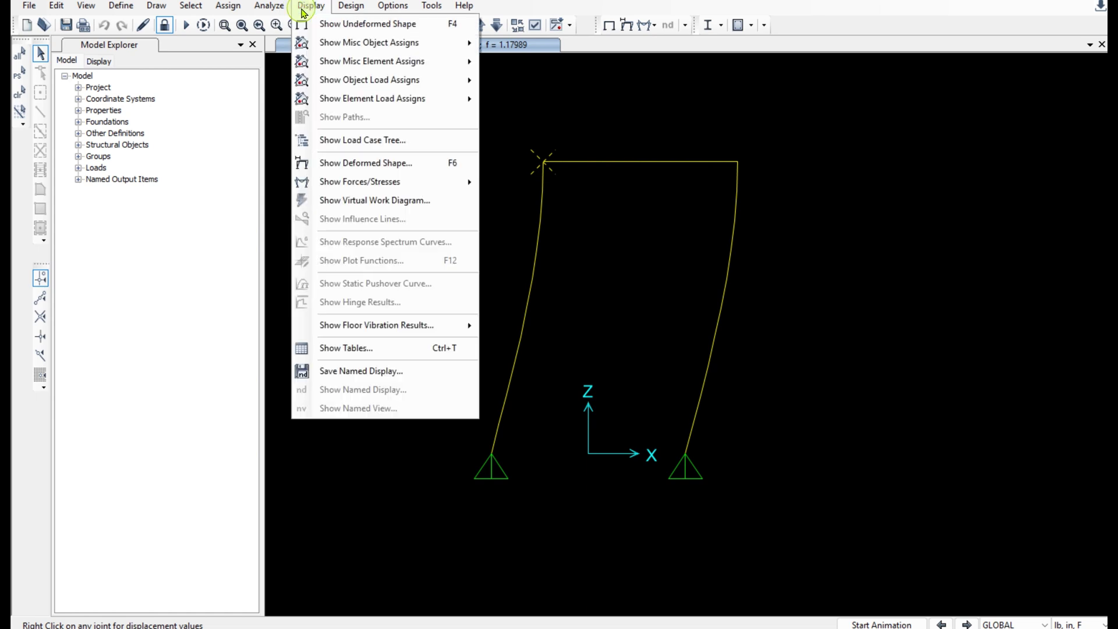
left_click(375, 348)
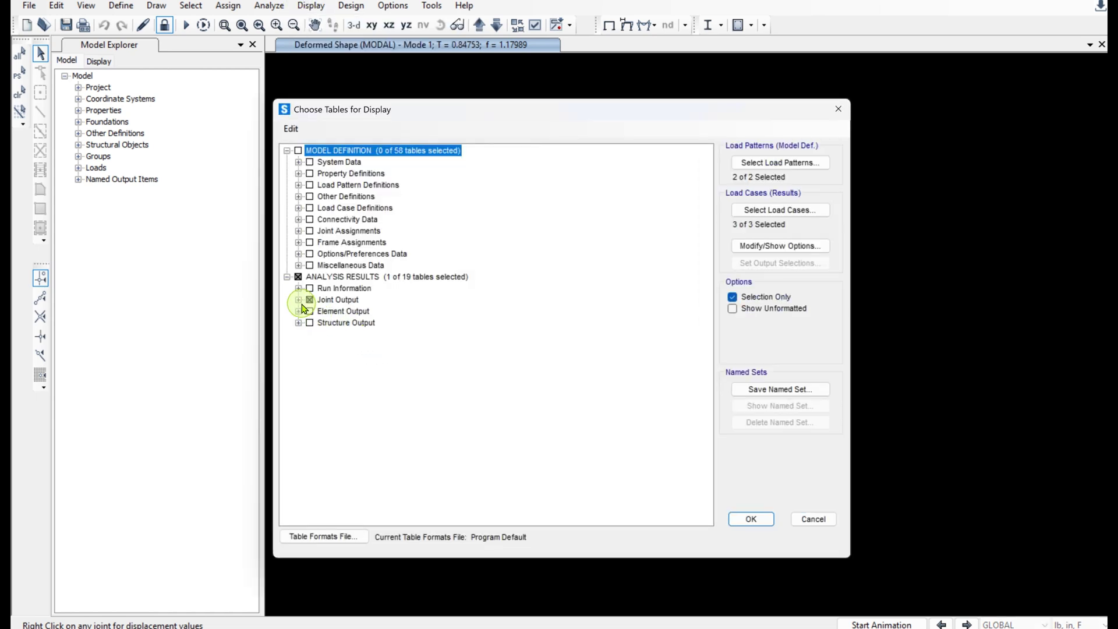
left_click(299, 300)
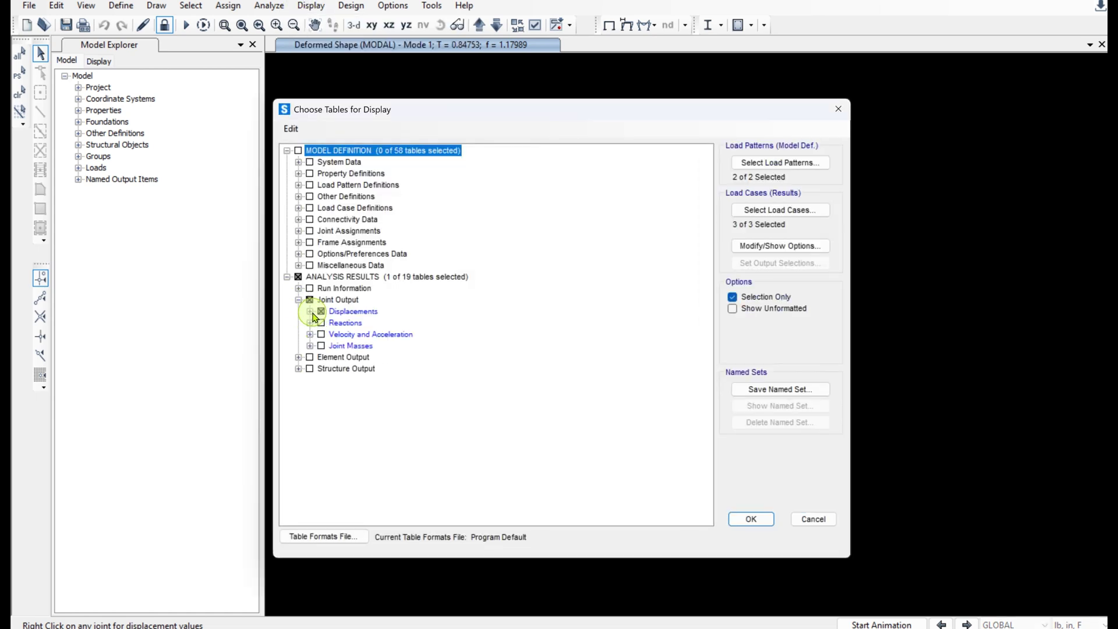
left_click(311, 313)
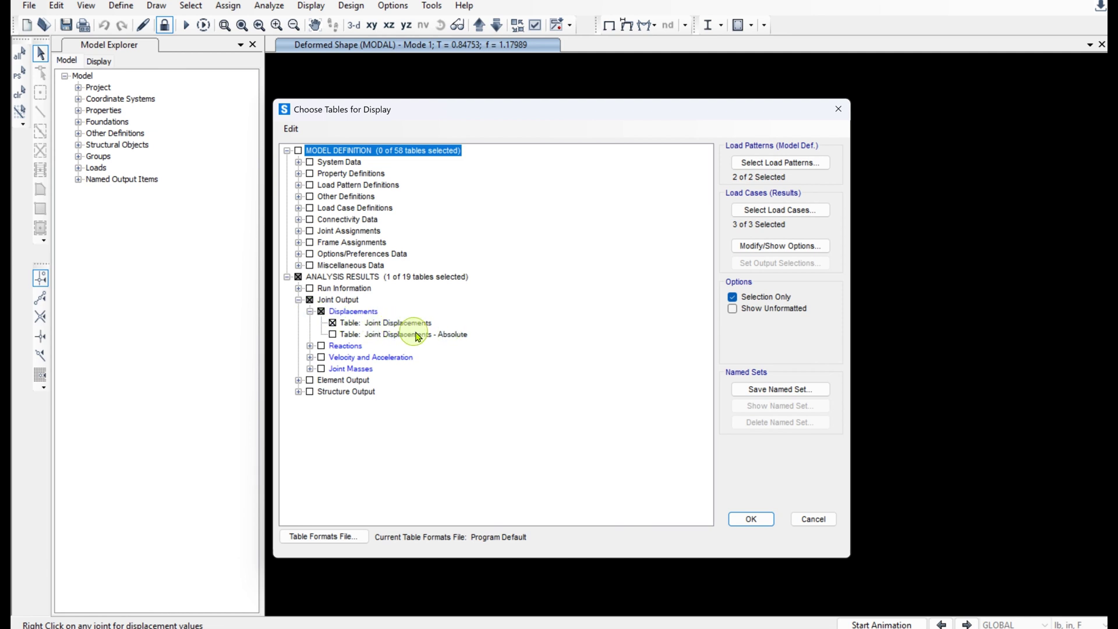
left_click(766, 211)
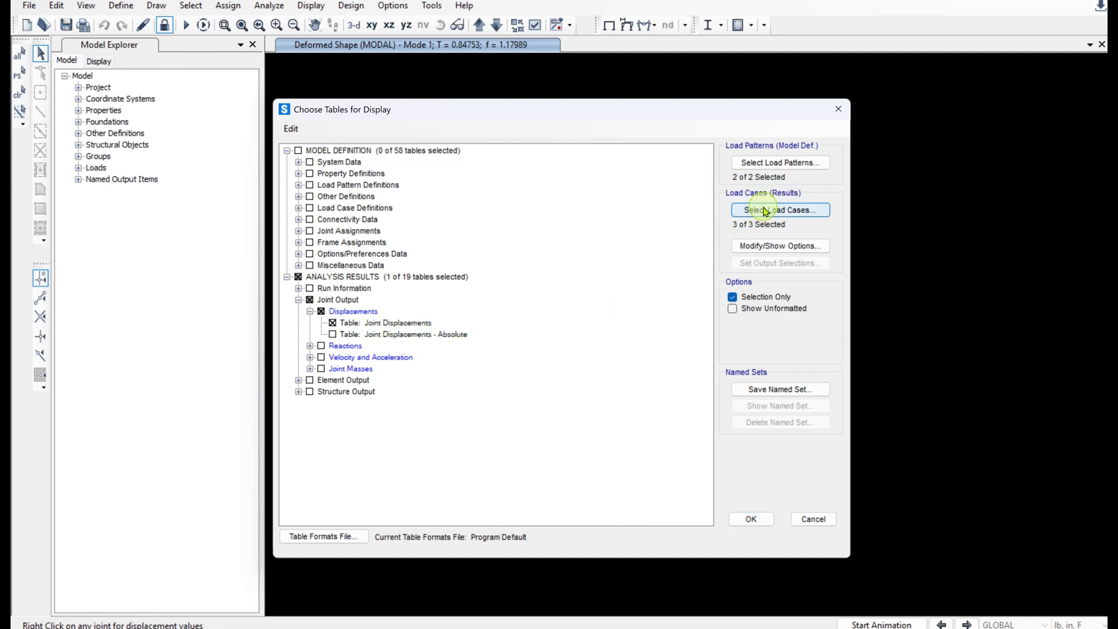
left_click(467, 307)
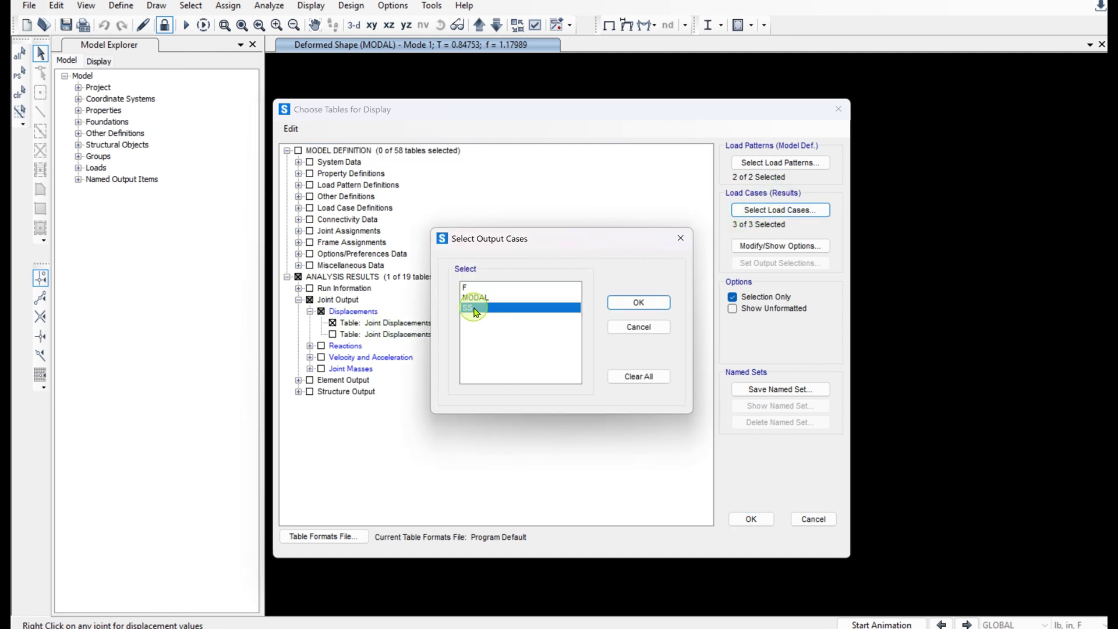
left_click(639, 304)
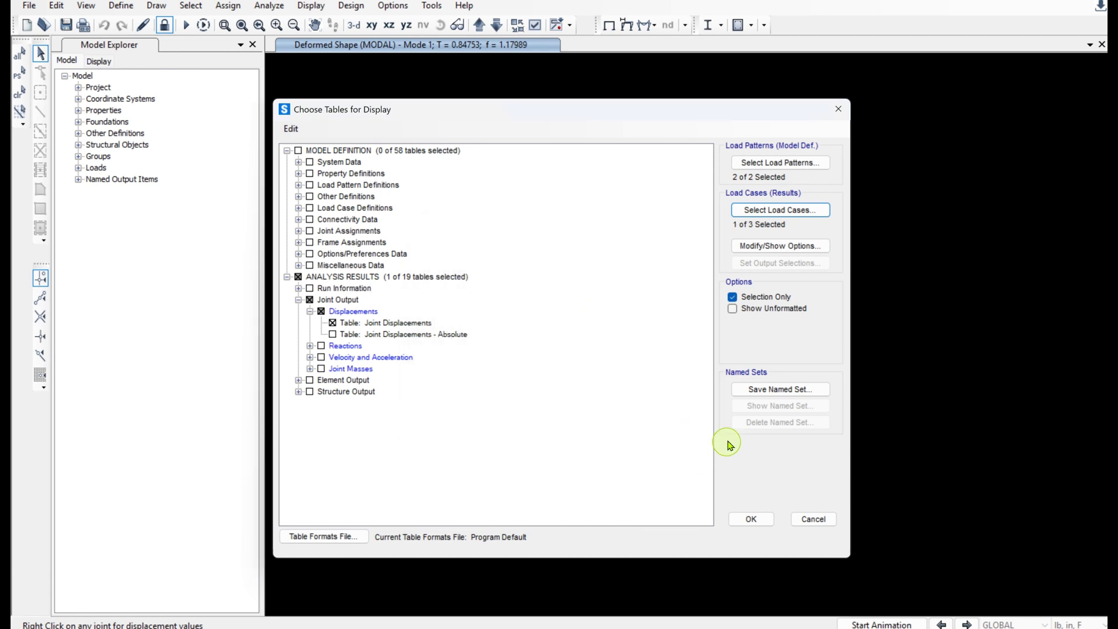
left_click(750, 519)
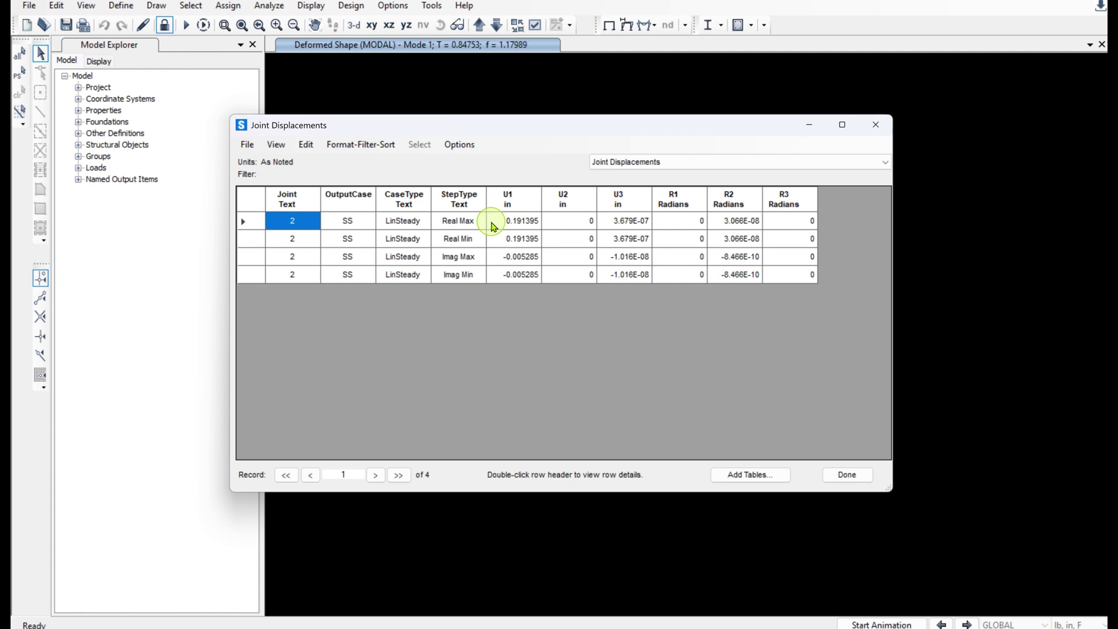
Step: Switch to Excel's Solution sheet to compare hand-calculated U 0.193611 in with SAP2000's 0.191395 in
key("alt+Tab")
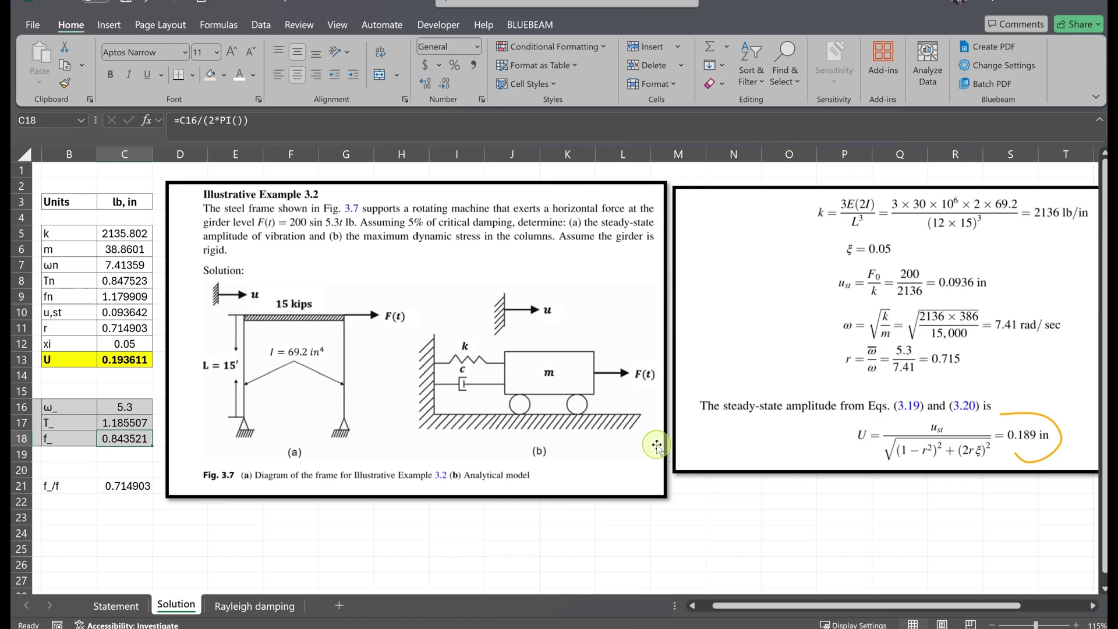